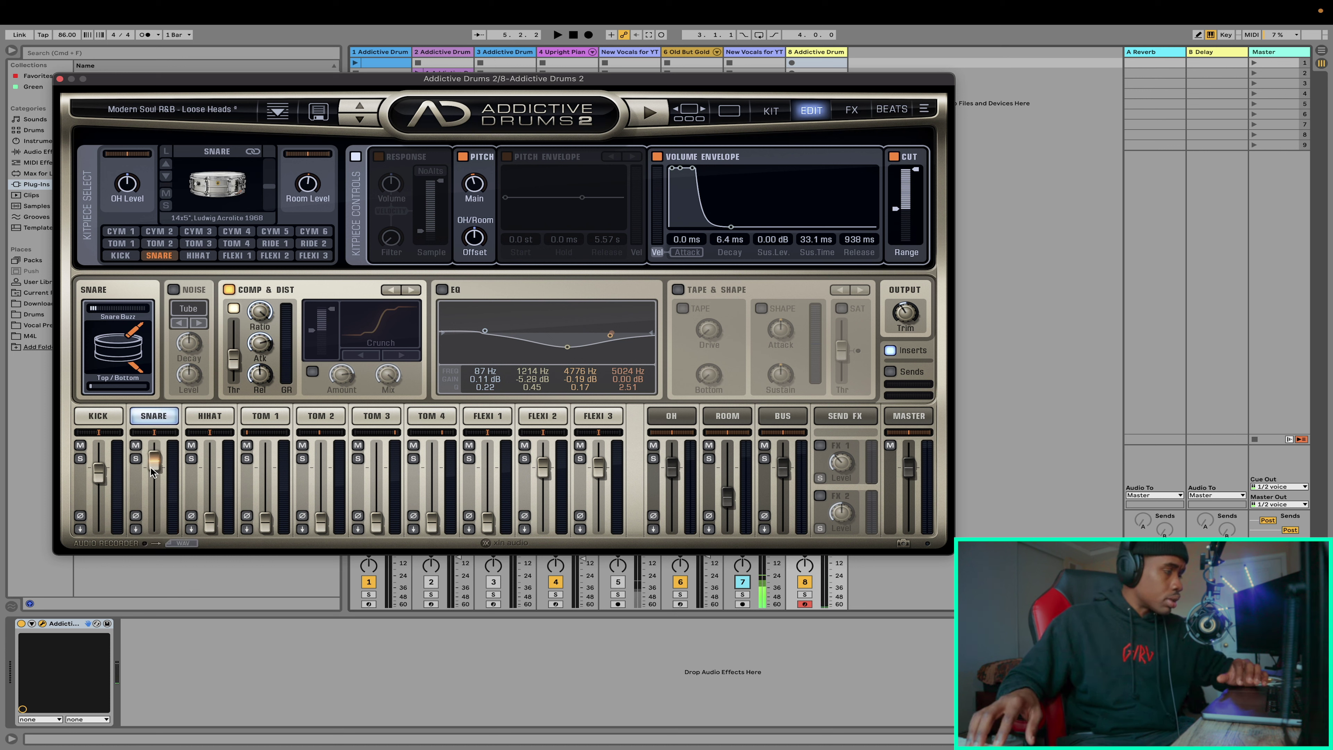
Raise the overhead and room levels of the hi-hat channel
{"action": "left_click", "coordinate": [210, 416]}
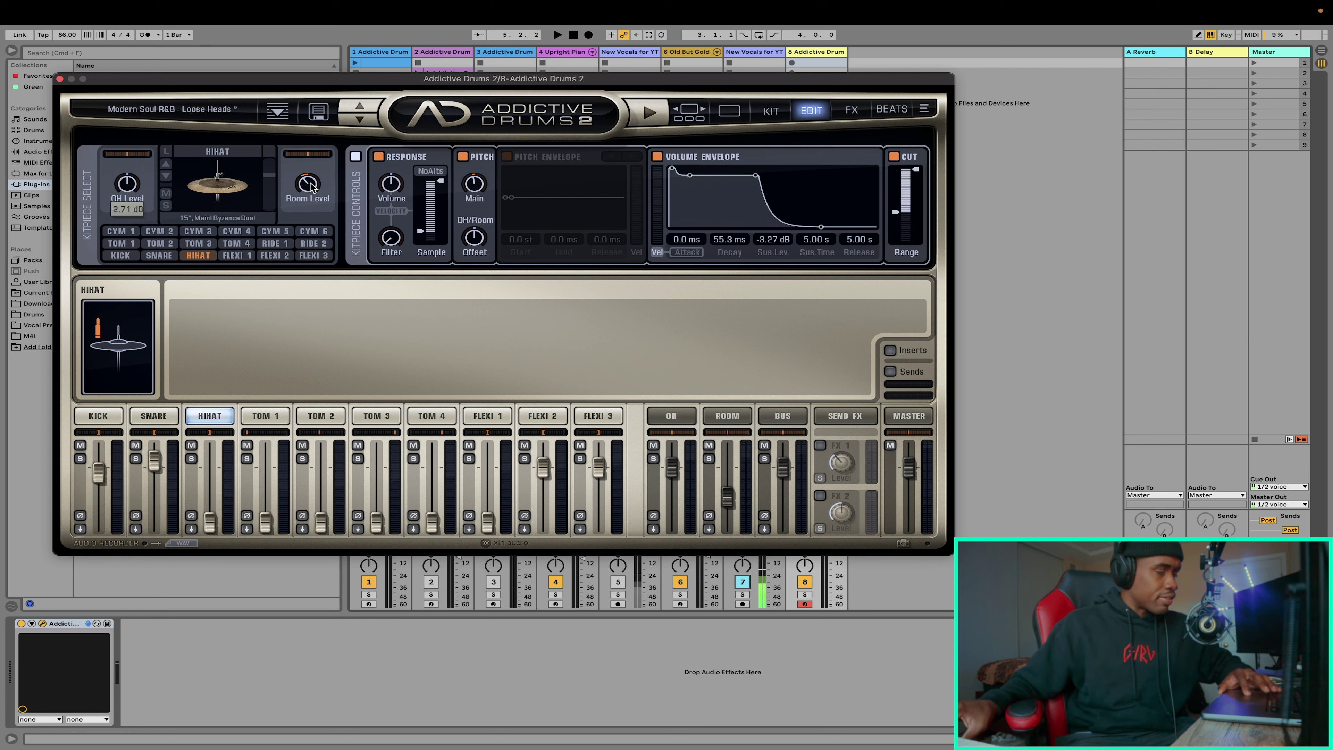
{"action": "mouse_move", "coordinate": [313, 184]}
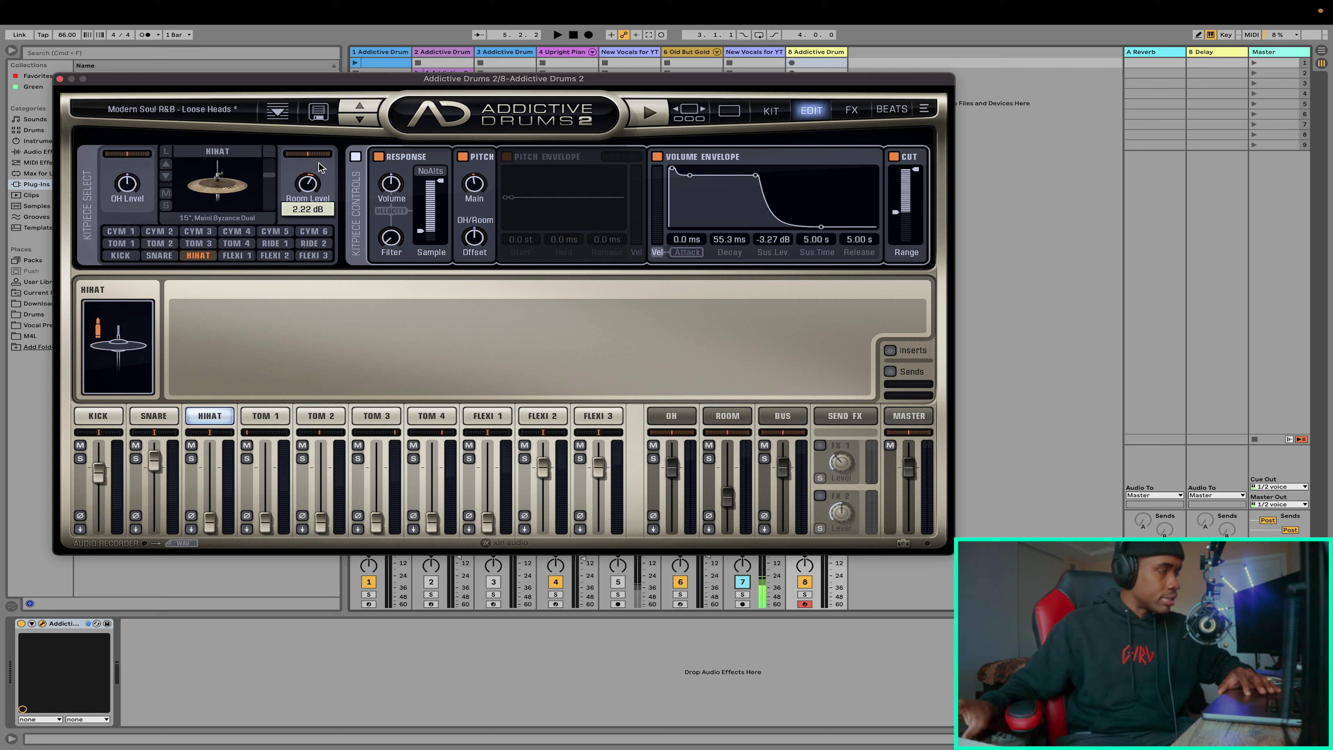
{"action": "left_click_drag", "start_coordinate": [127, 184], "coordinate": [127, 173]}
{"action": "left_click", "coordinate": [274, 181]}
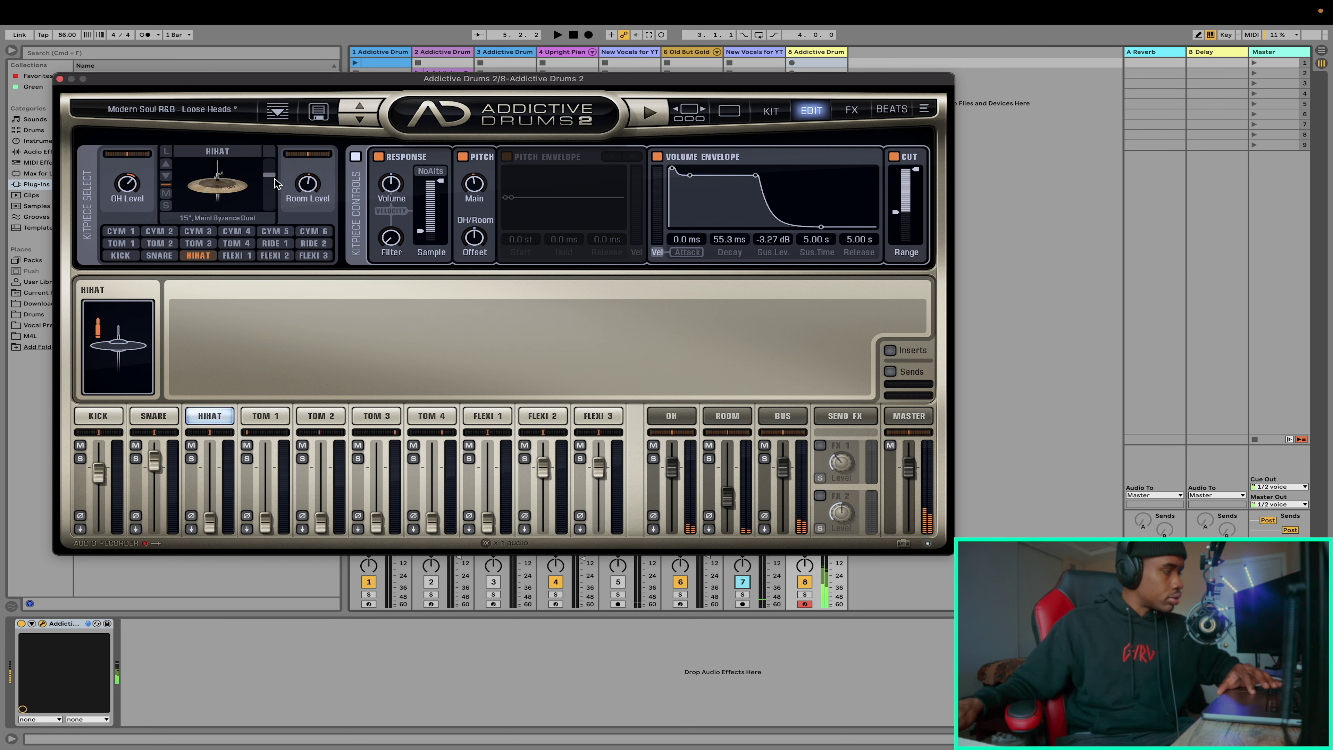
Browse the available hi-hat kitpieces and replace the current hi-hat with the 13" Paiste Heavy
{"action": "left_click", "coordinate": [167, 154]}
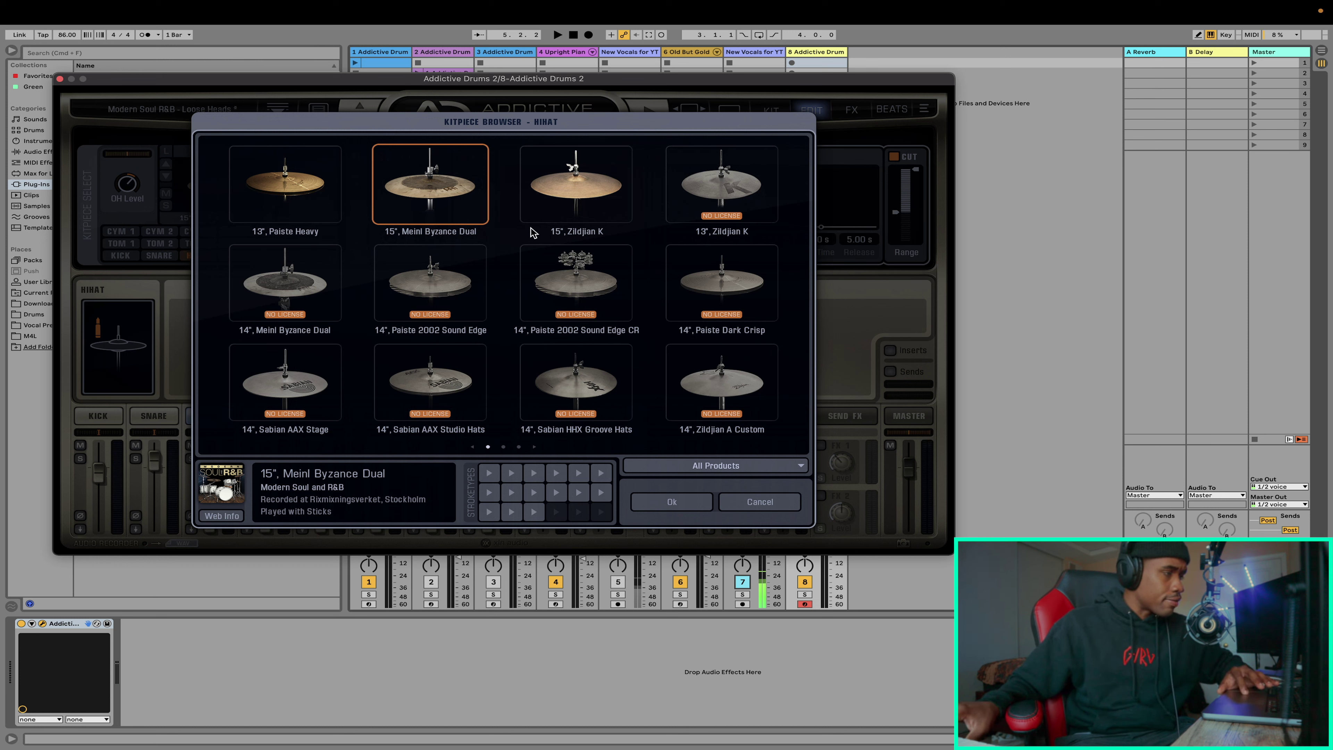
{"action": "left_click", "coordinate": [589, 194]}
{"action": "left_click", "coordinate": [431, 183]}
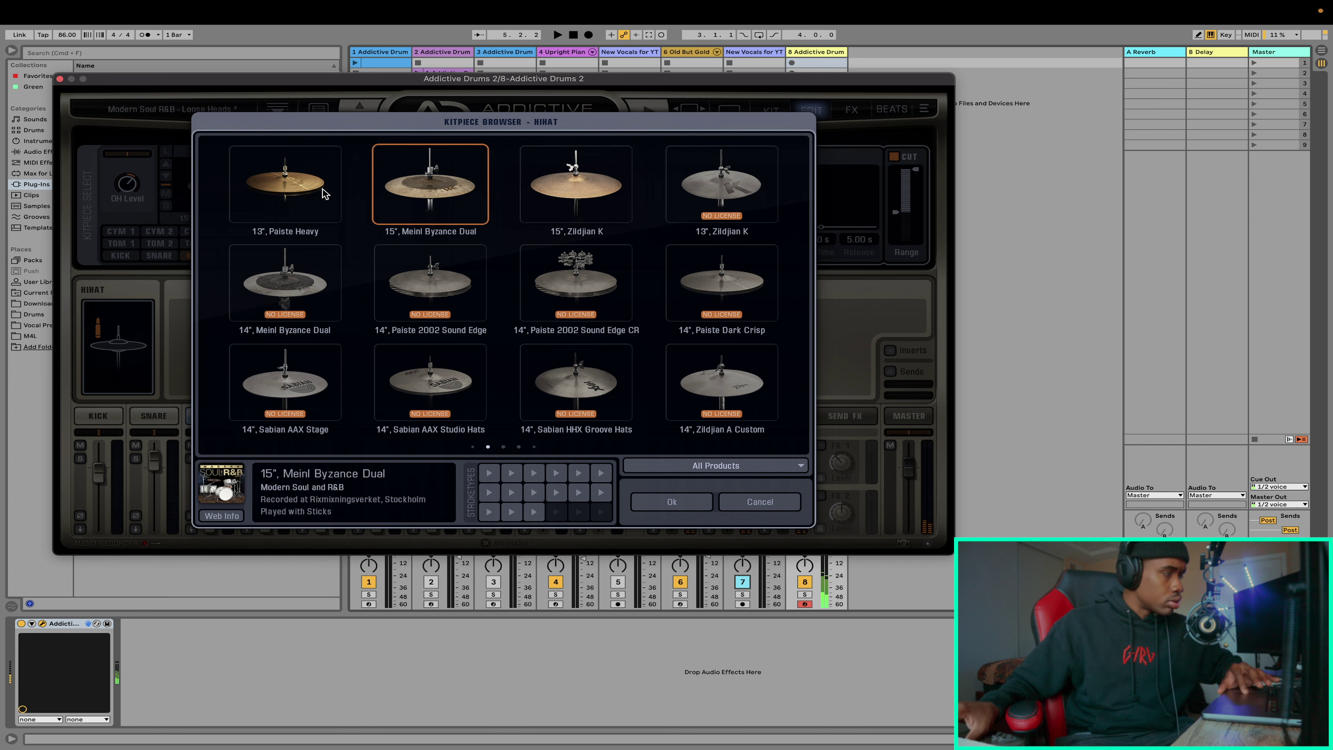
{"action": "left_click", "coordinate": [284, 195]}
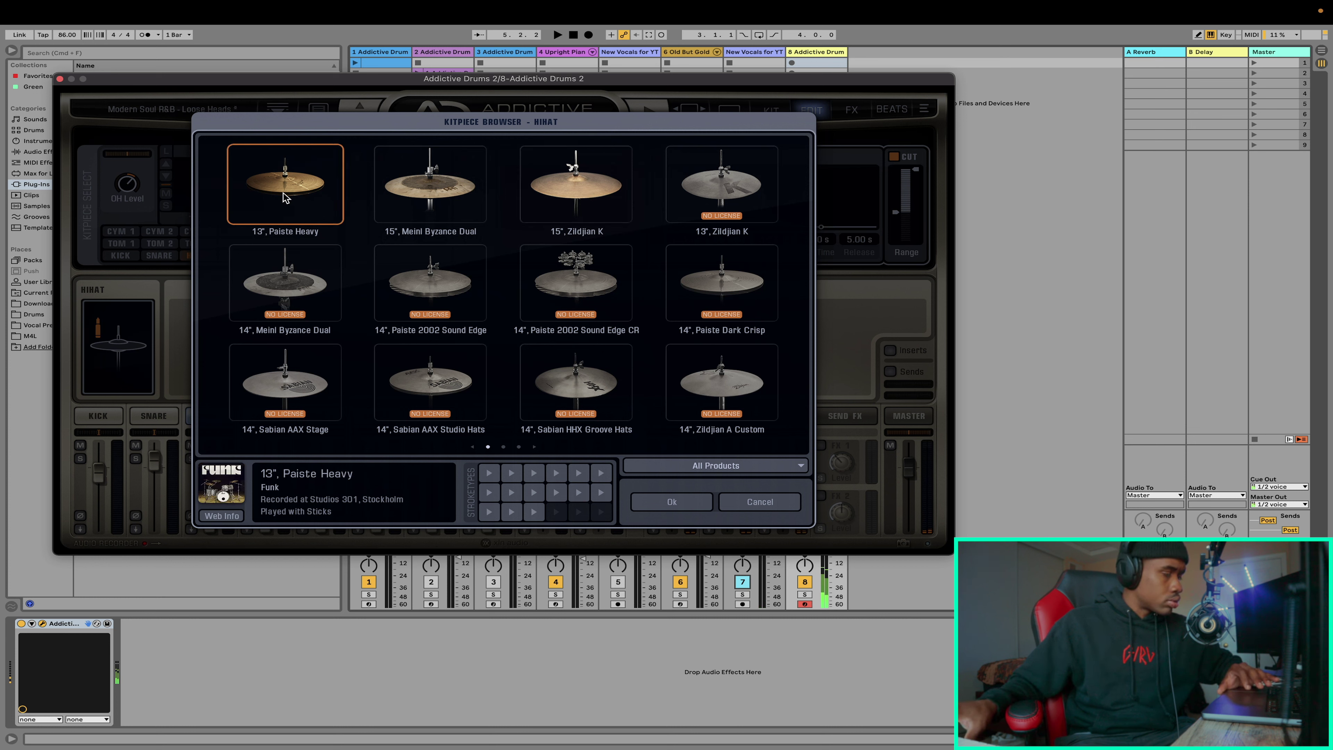
{"action": "left_click", "coordinate": [677, 502]}
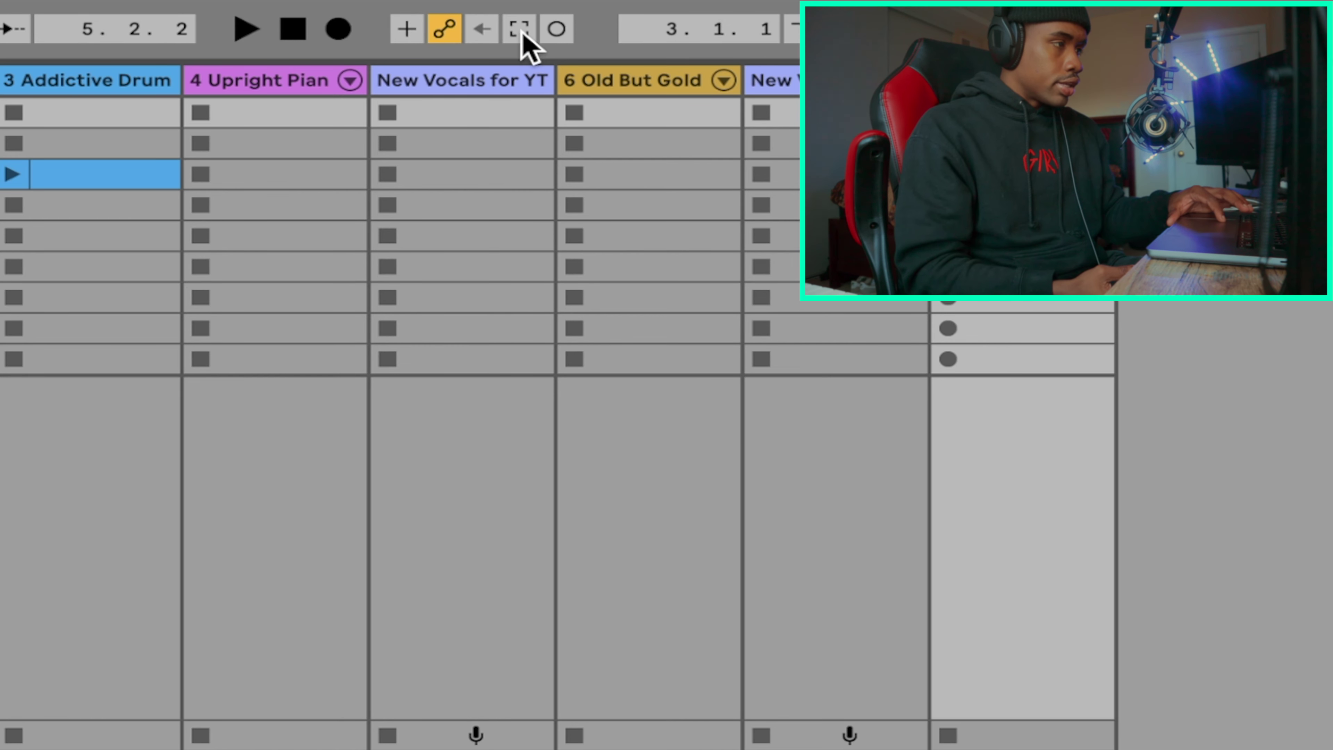
Set the recorded drum clip's loop to its last two bars, from 27.1.1 to 29.1.1
{"action": "key", "text": "space"}
{"action": "key", "text": "Down"}
{"action": "key", "text": "space"}
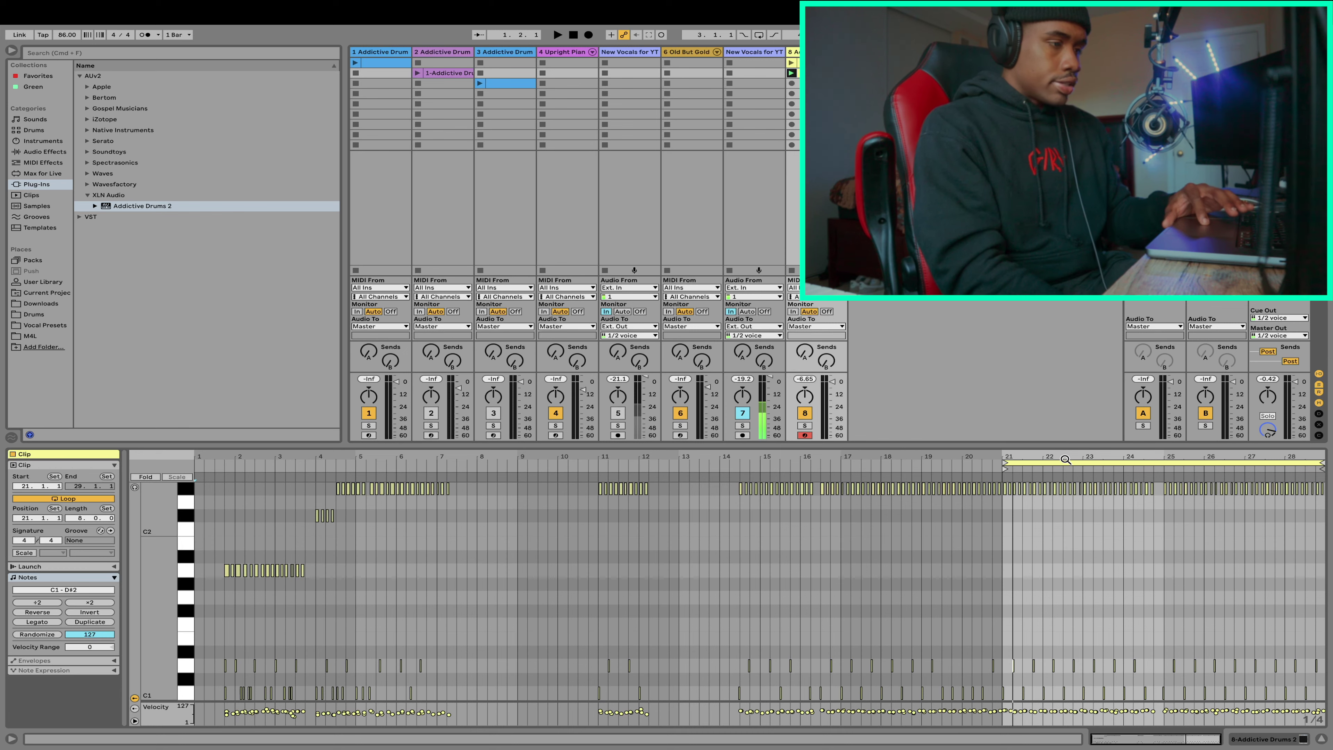
{"action": "left_click_drag", "start_coordinate": [1028, 453], "coordinate": [781, 454]}
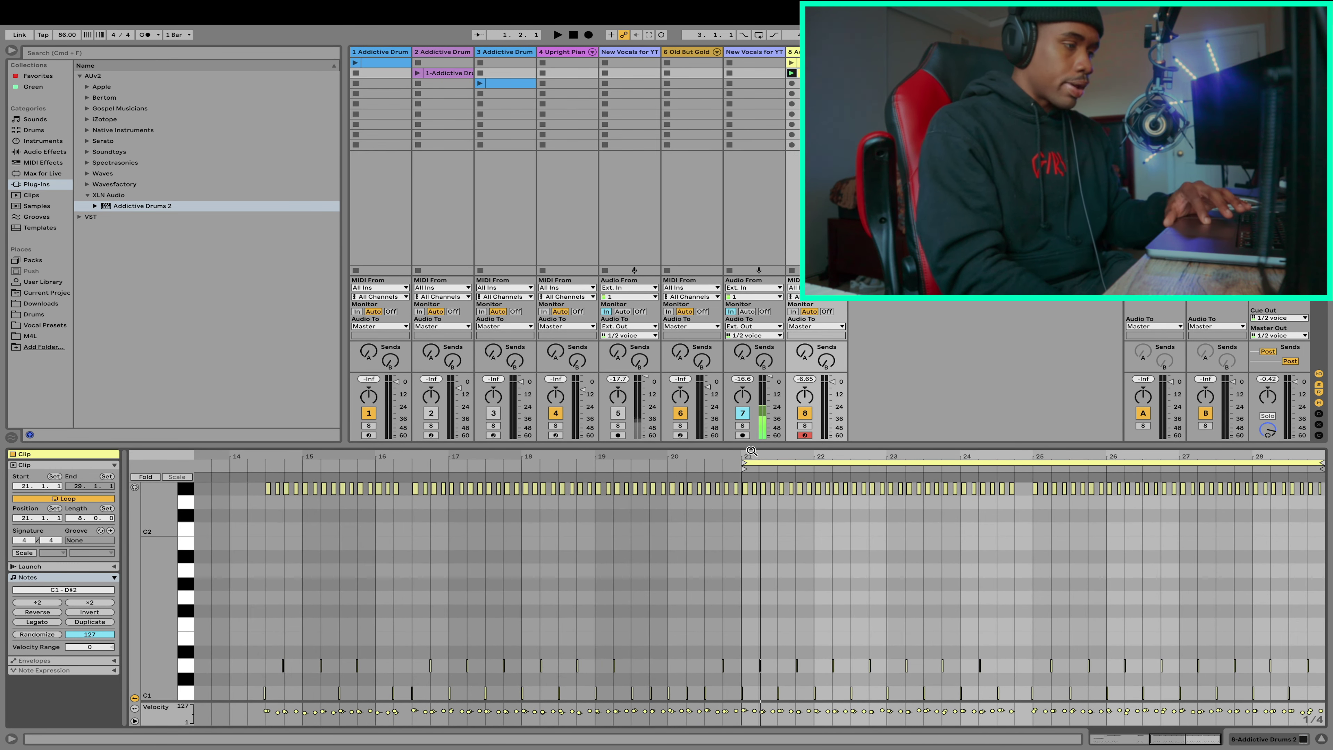
{"action": "left_click_drag", "start_coordinate": [744, 462], "coordinate": [1065, 475]}
Play back the two-bar loop and check the notes' timing against the metronome
{"action": "key", "text": "space"}
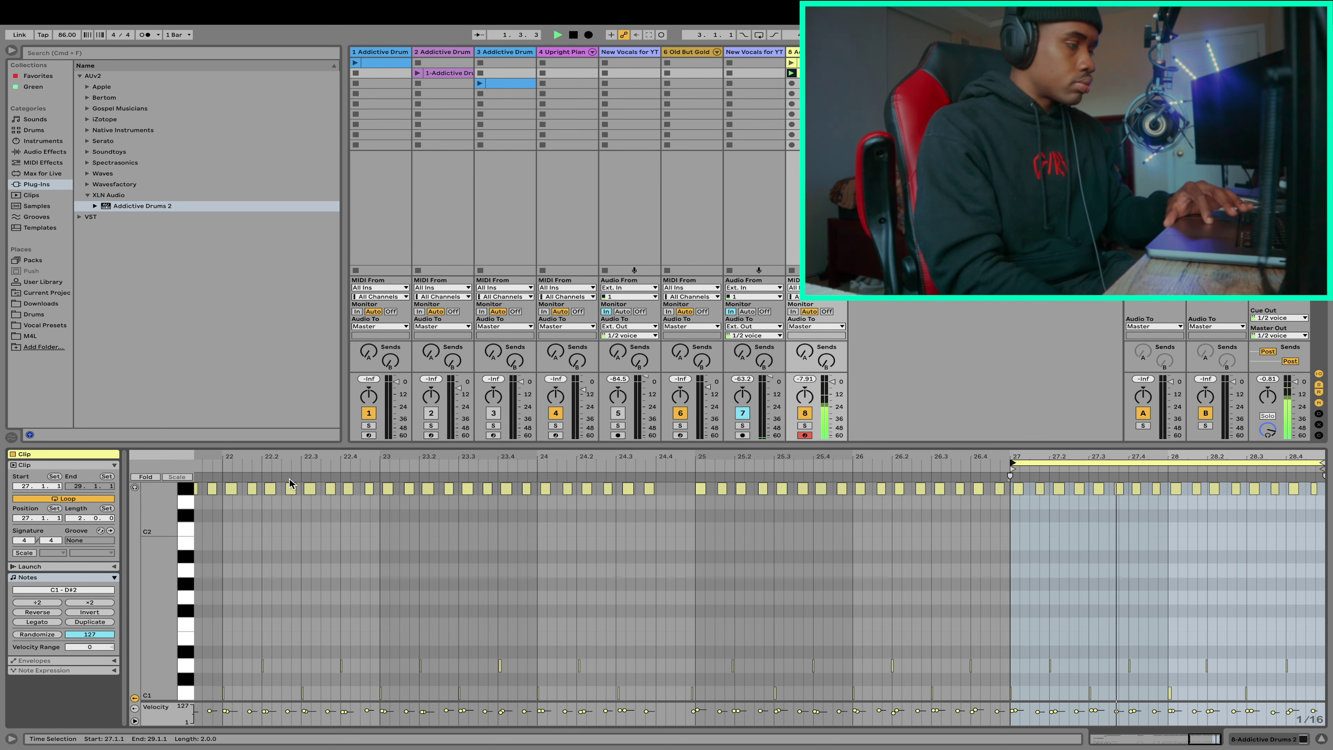
{"action": "key", "text": "plus"}
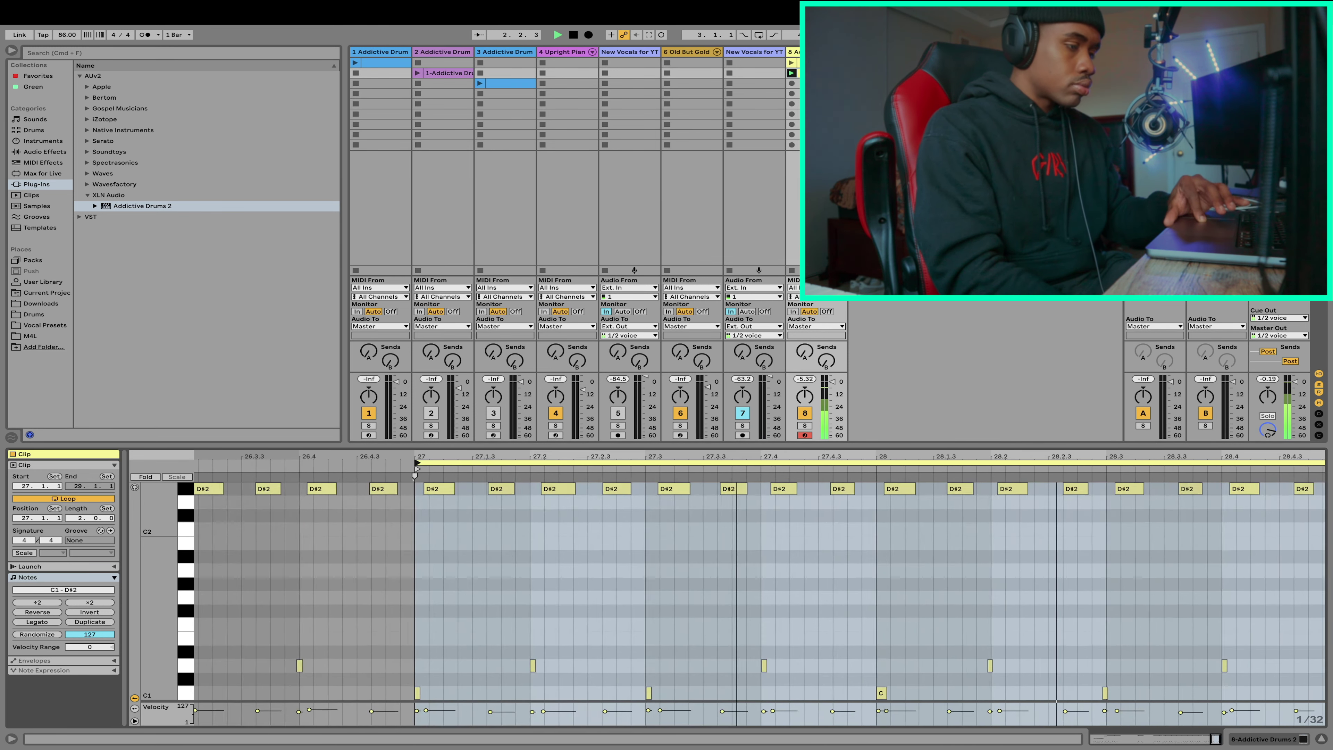
{"action": "key", "text": "space"}
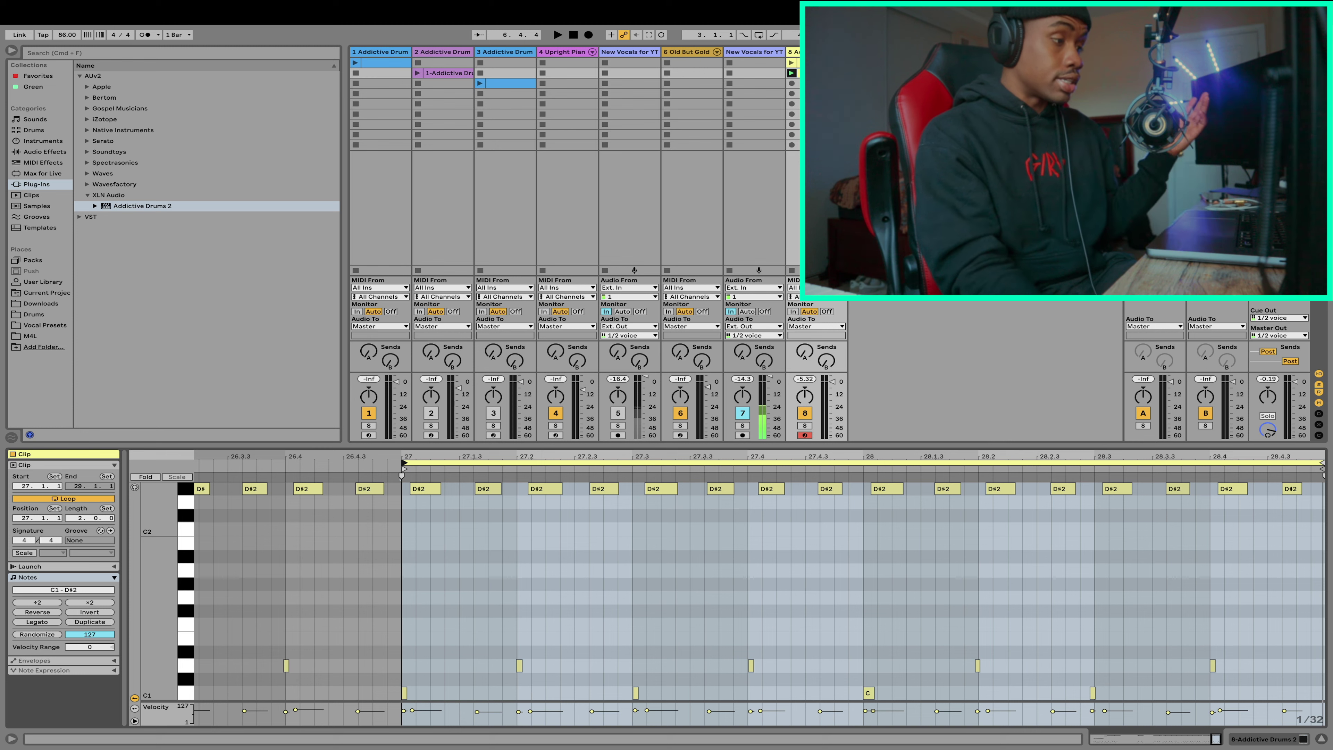
{"action": "left_click_drag", "start_coordinate": [449, 455], "coordinate": [450, 453]}
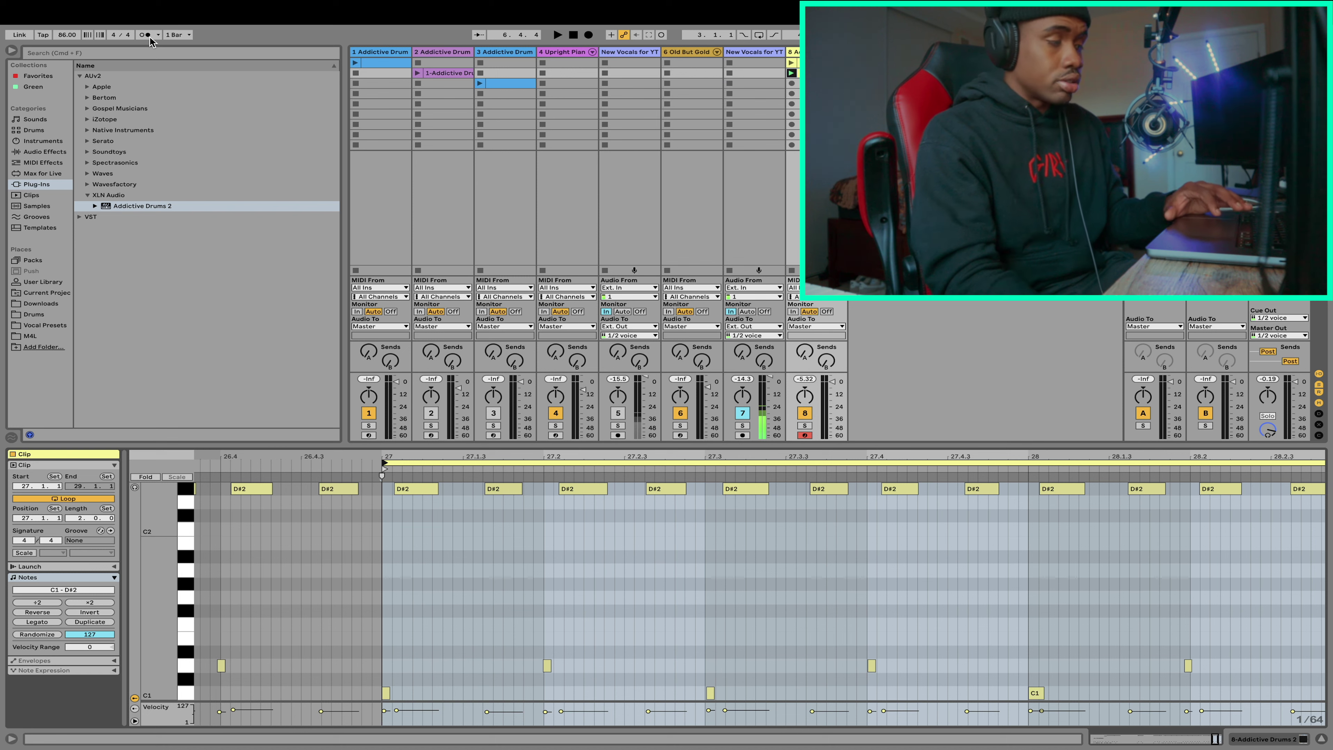
{"action": "key", "text": "space"}
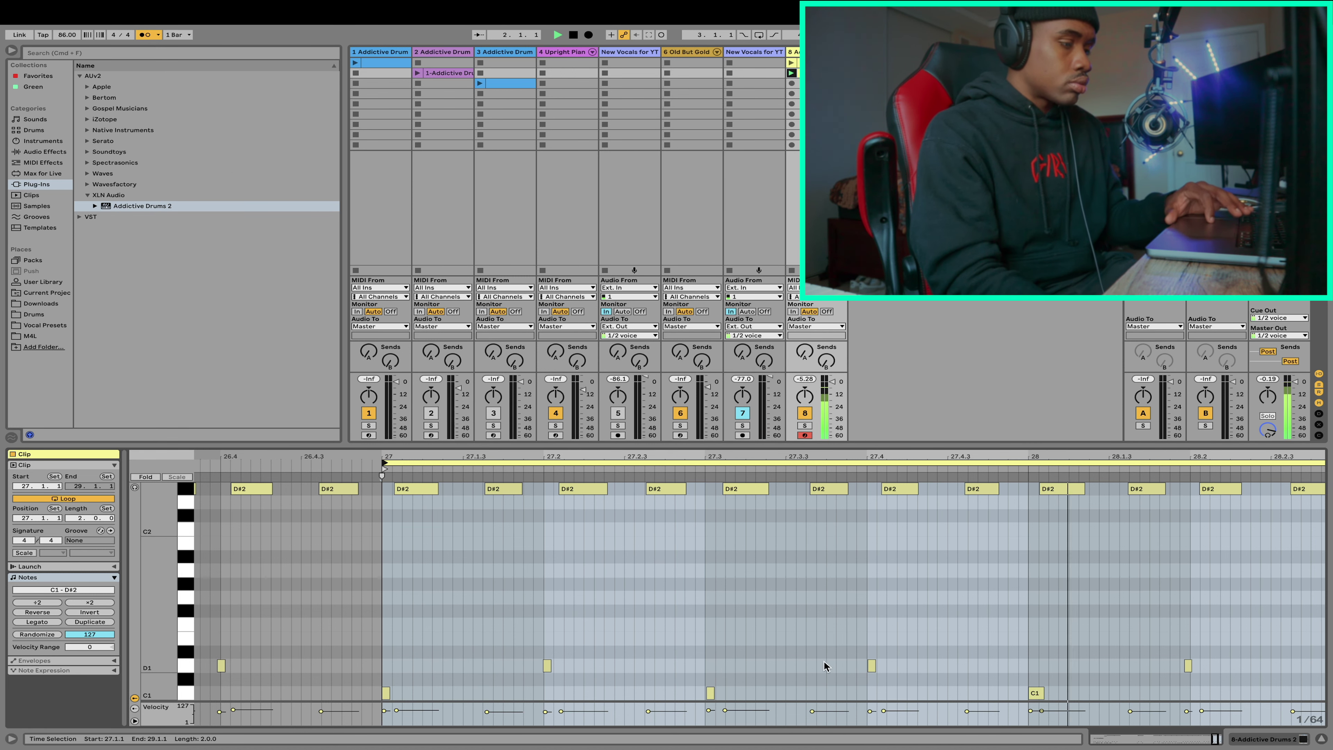
Pick out the C1 kick notes at 27.3 and 28.3 and examine their timing against the beat
{"action": "left_click_drag", "start_coordinate": [788, 660], "coordinate": [690, 714]}
{"action": "key", "text": "space"}
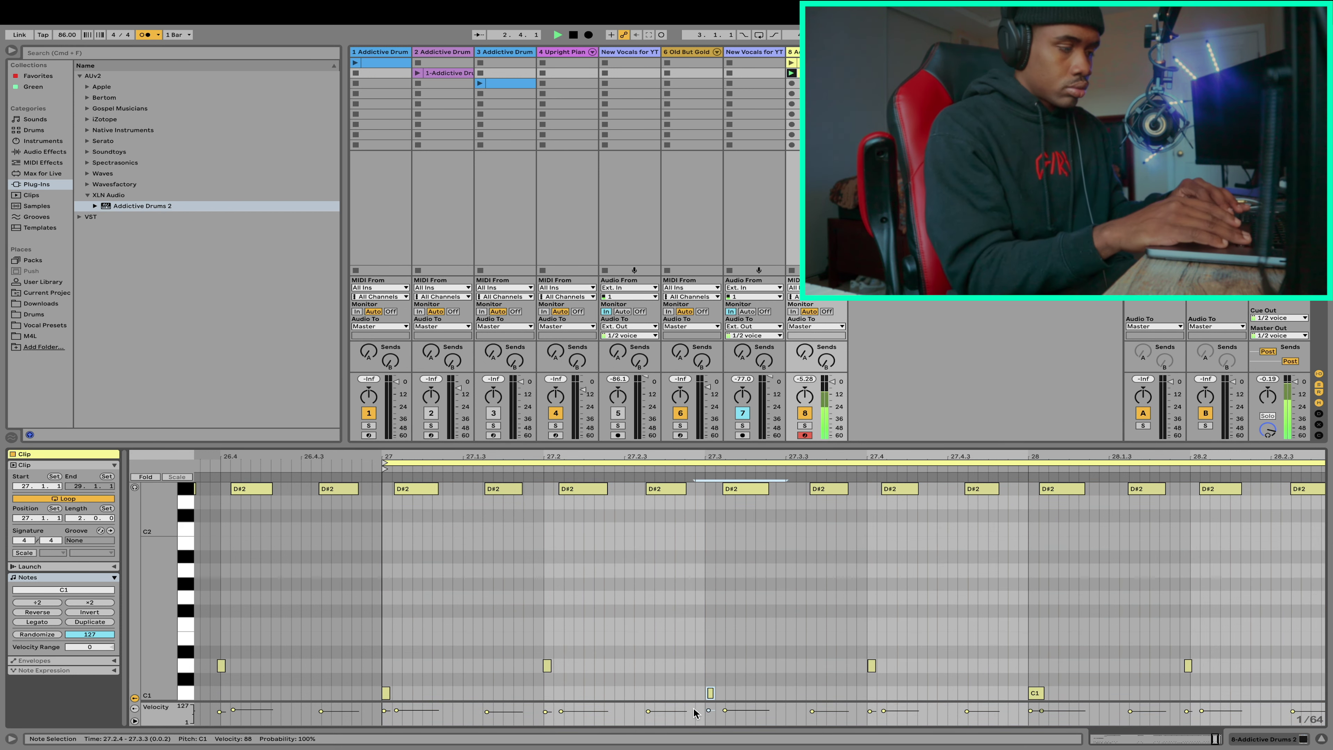
{"action": "scroll", "coordinate": [916, 661], "scroll_direction": "up", "scroll_amount": 3}
{"action": "left_click", "coordinate": [359, 691]}
{"action": "left_click_drag", "start_coordinate": [984, 651], "coordinate": [1033, 689]}
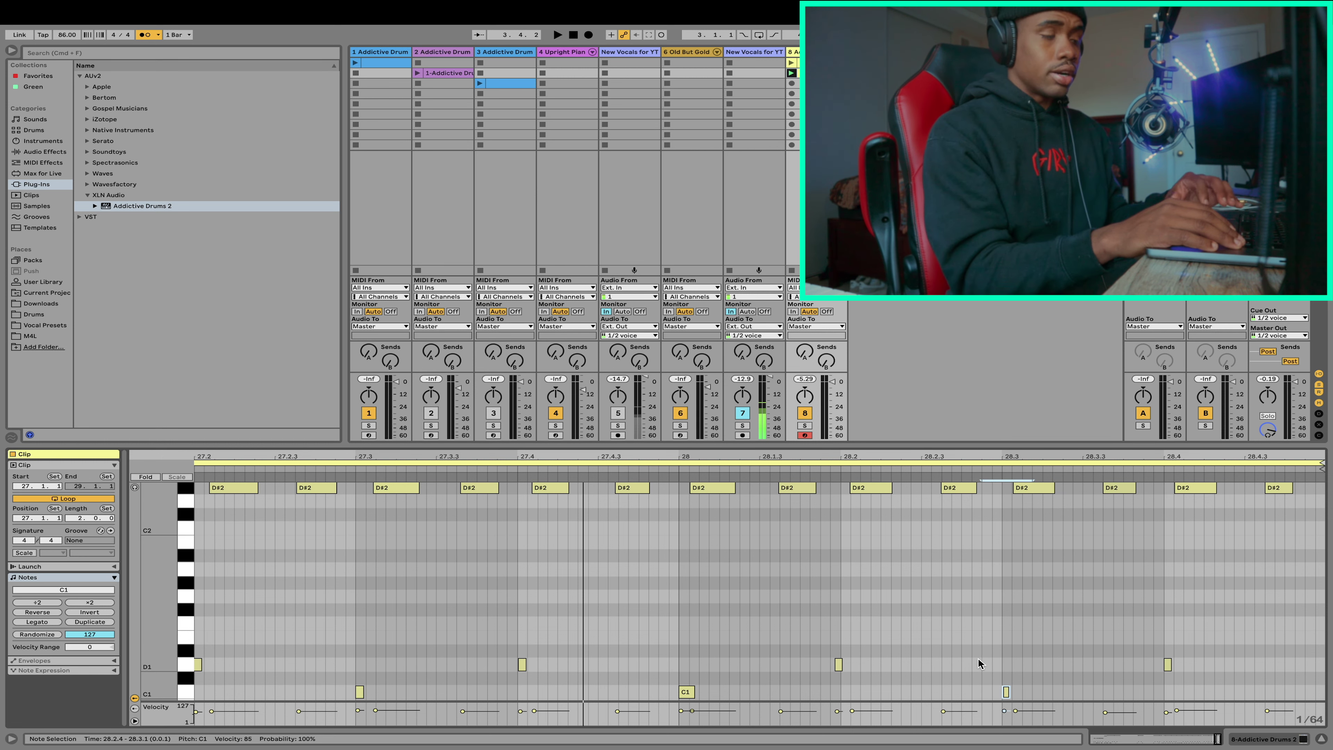
Nudge the D#2 hi-hat note at 27.3 slightly earlier and the one near 27.4 slightly later
{"action": "left_click", "coordinate": [390, 489]}
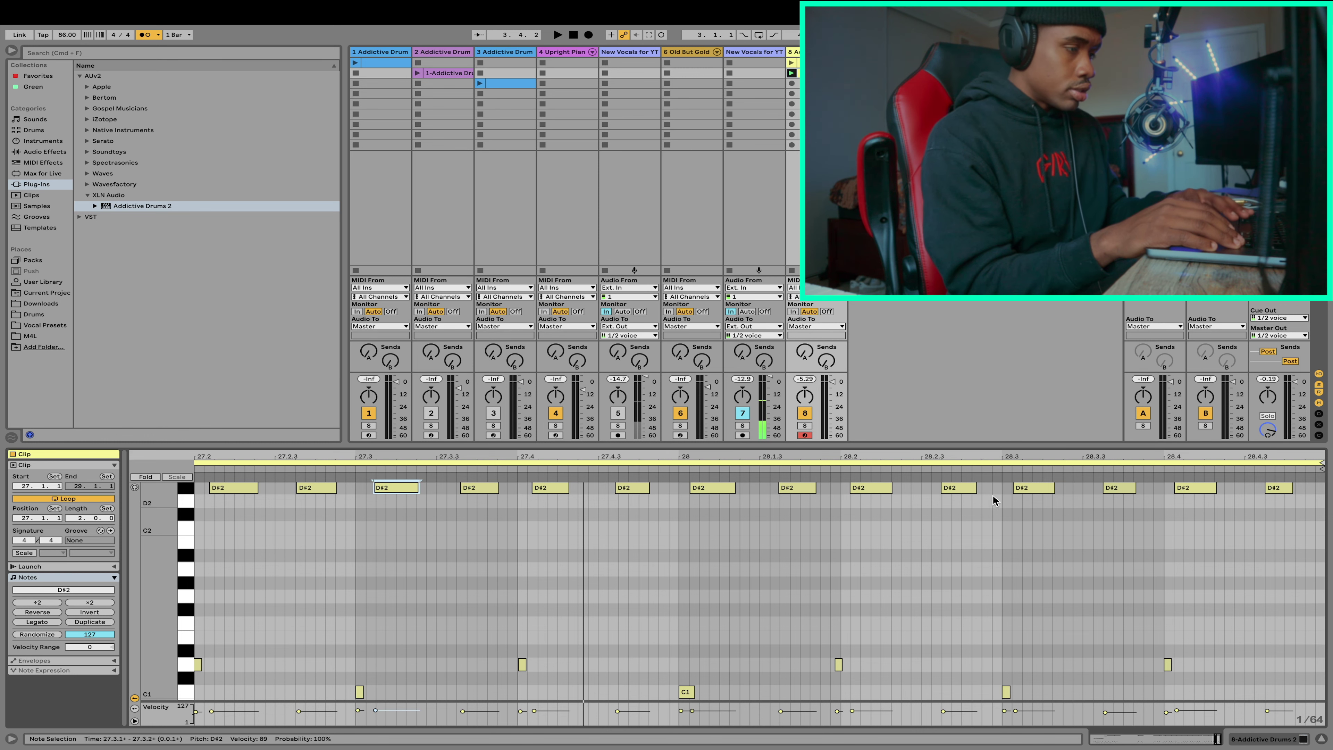
{"action": "scroll", "coordinate": [657, 576], "scroll_direction": "left", "scroll_amount": 10}
{"action": "scroll", "coordinate": [657, 575], "scroll_direction": "up", "scroll_amount": 2}
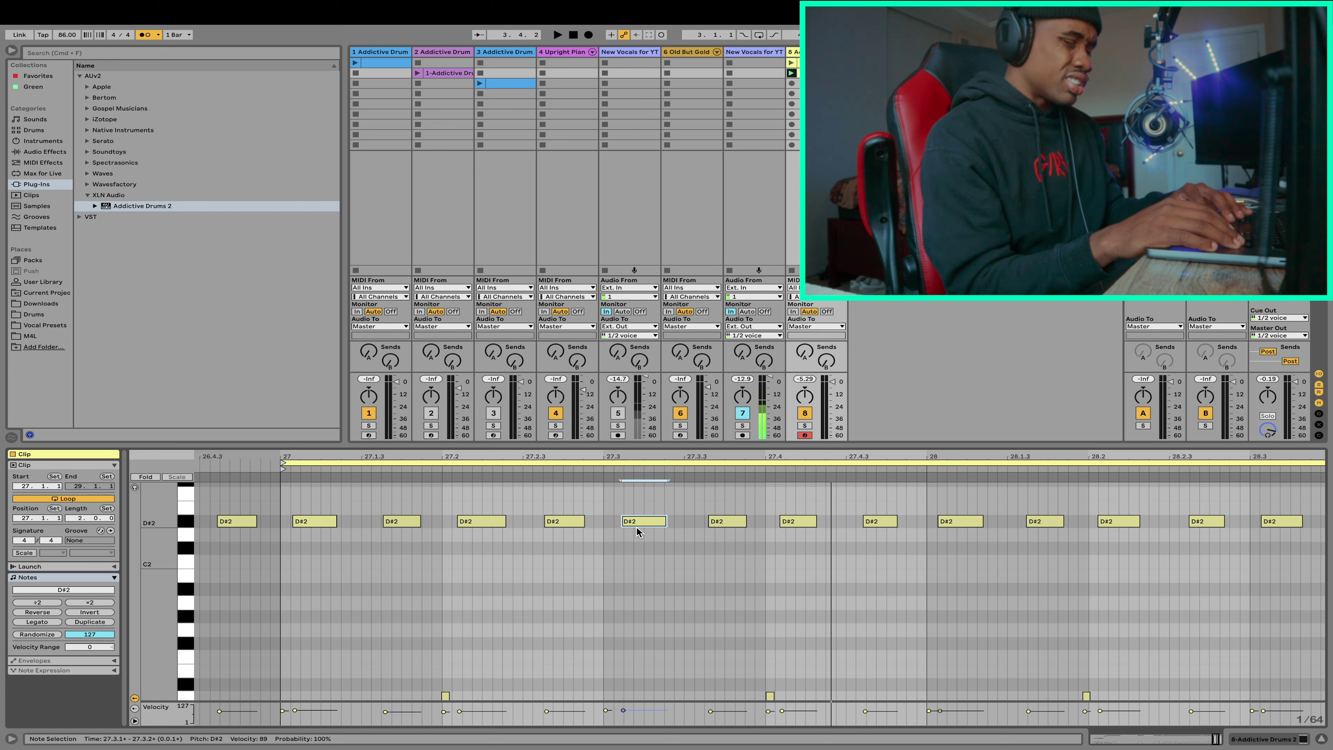
{"action": "left_click_drag", "start_coordinate": [640, 522], "coordinate": [632, 521]}
{"action": "key", "text": "space"}
{"action": "scroll", "coordinate": [753, 533], "scroll_direction": "right", "scroll_amount": 5}
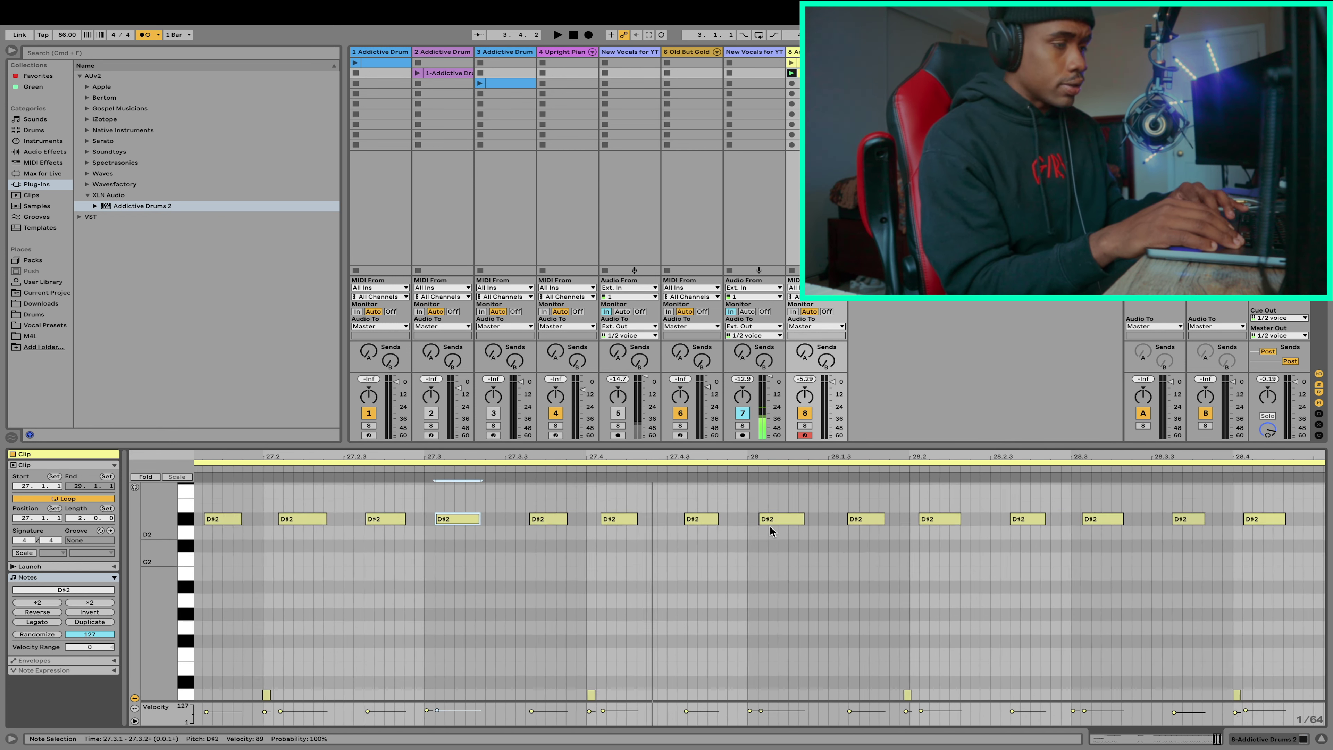
{"action": "left_click", "coordinate": [635, 520]}
{"action": "left_click_drag", "start_coordinate": [634, 521], "coordinate": [642, 521]}
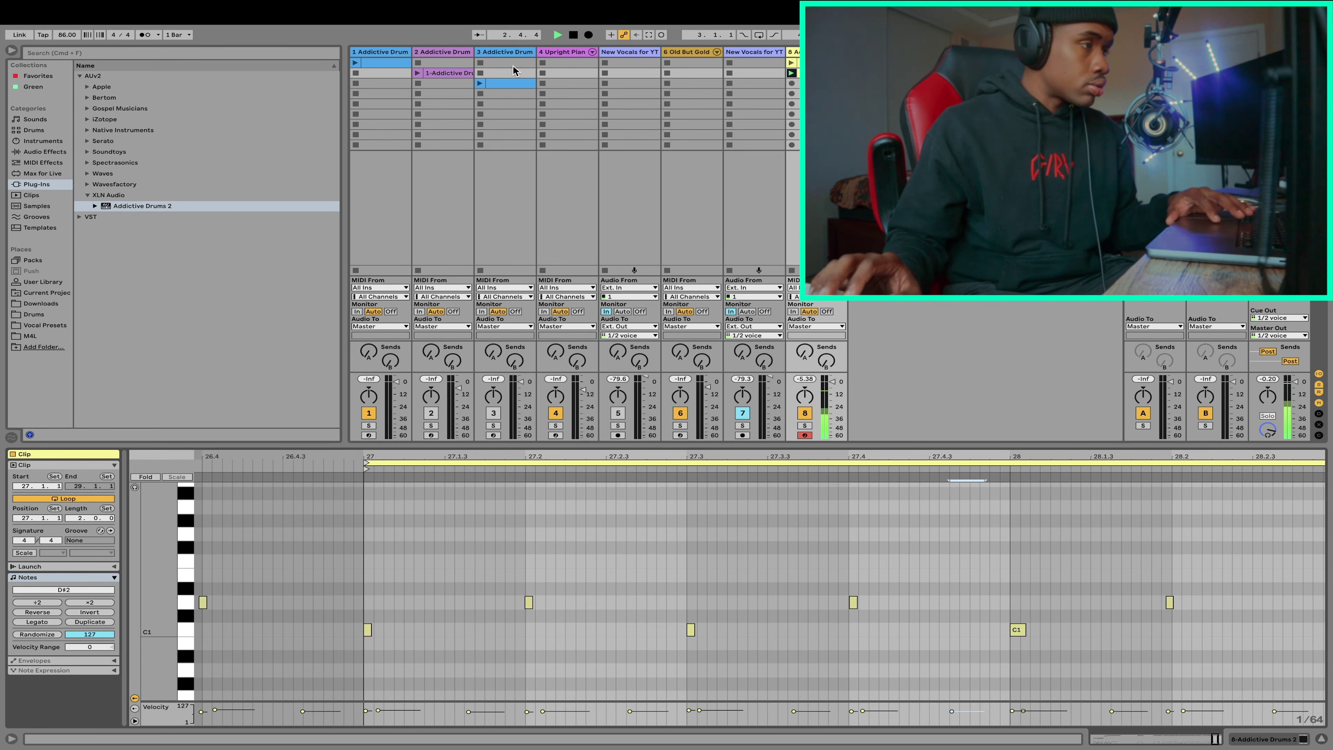
Capture the drum part just played as a two-bar loop and record an extra C1 kick hit near 2.3.3
{"action": "left_click", "coordinate": [649, 36]}
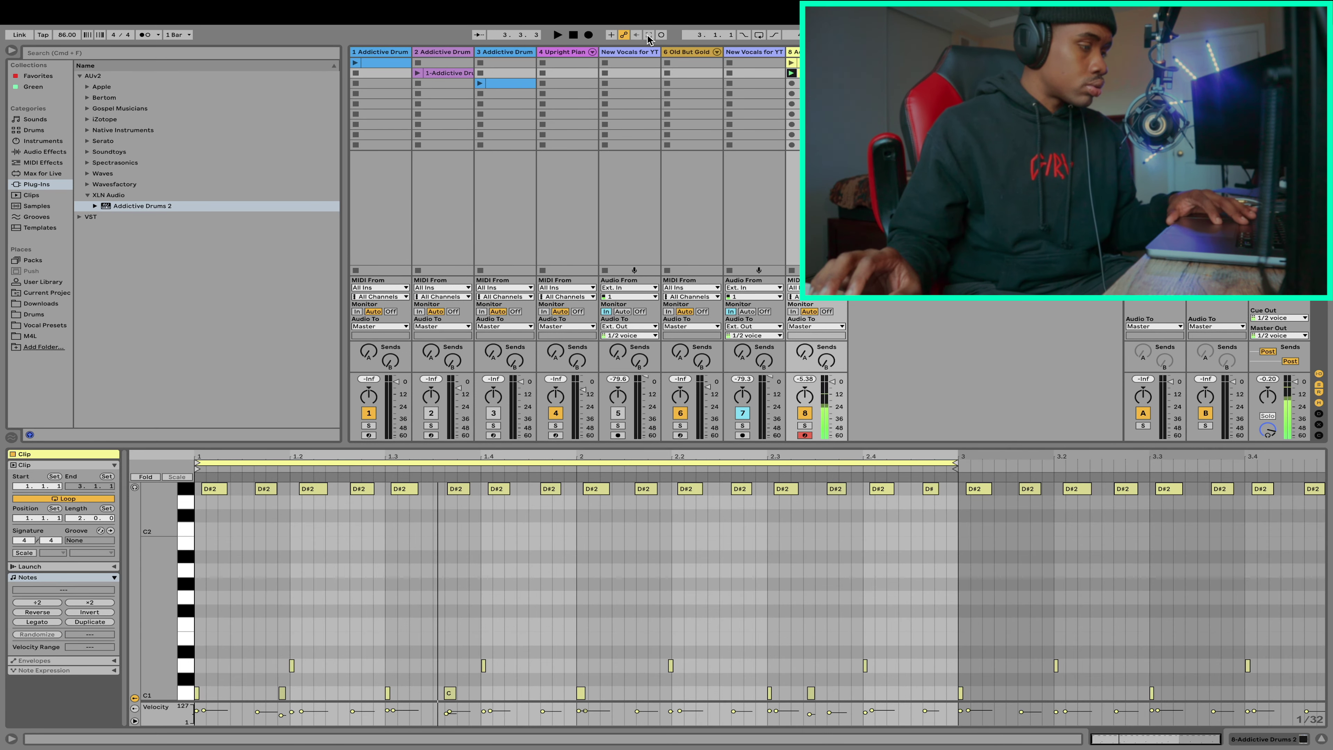
{"action": "left_click", "coordinate": [483, 665]}
{"action": "scroll", "coordinate": [479, 685], "scroll_direction": "down", "scroll_amount": 1}
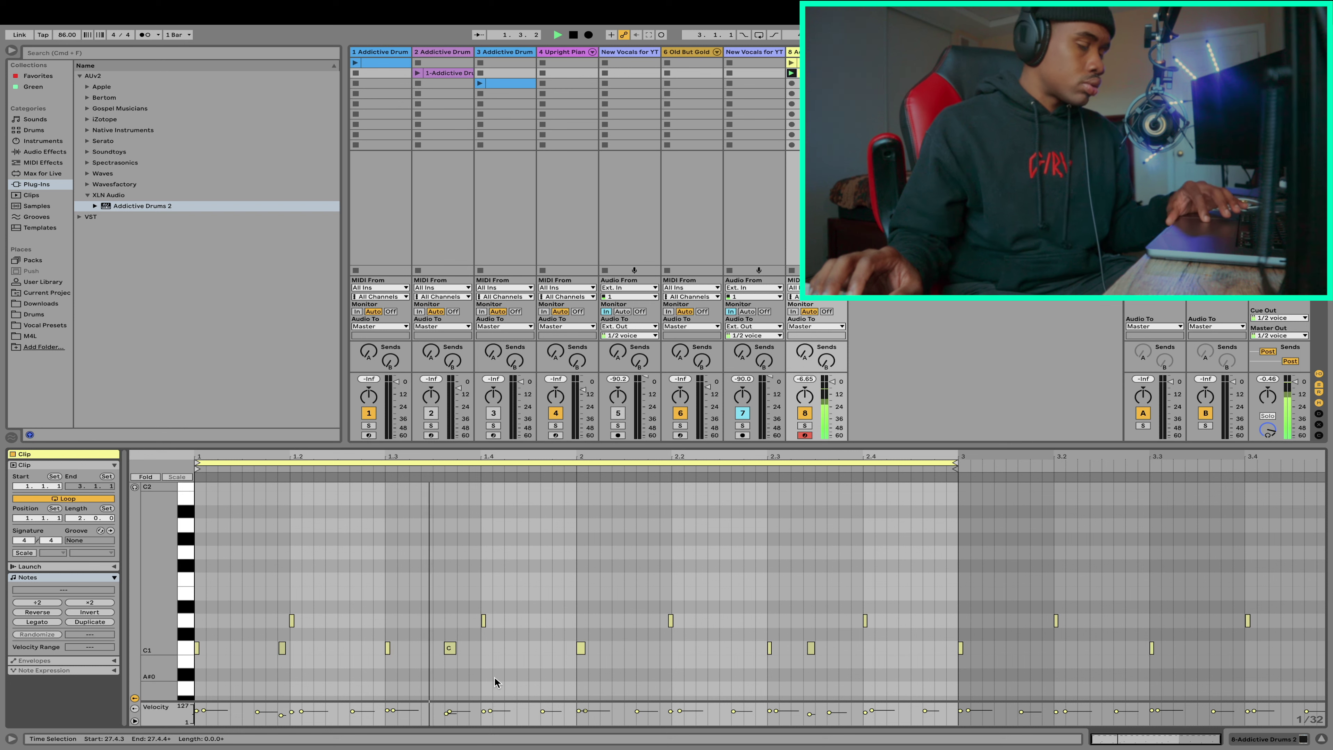
{"action": "left_click", "coordinate": [661, 35]}
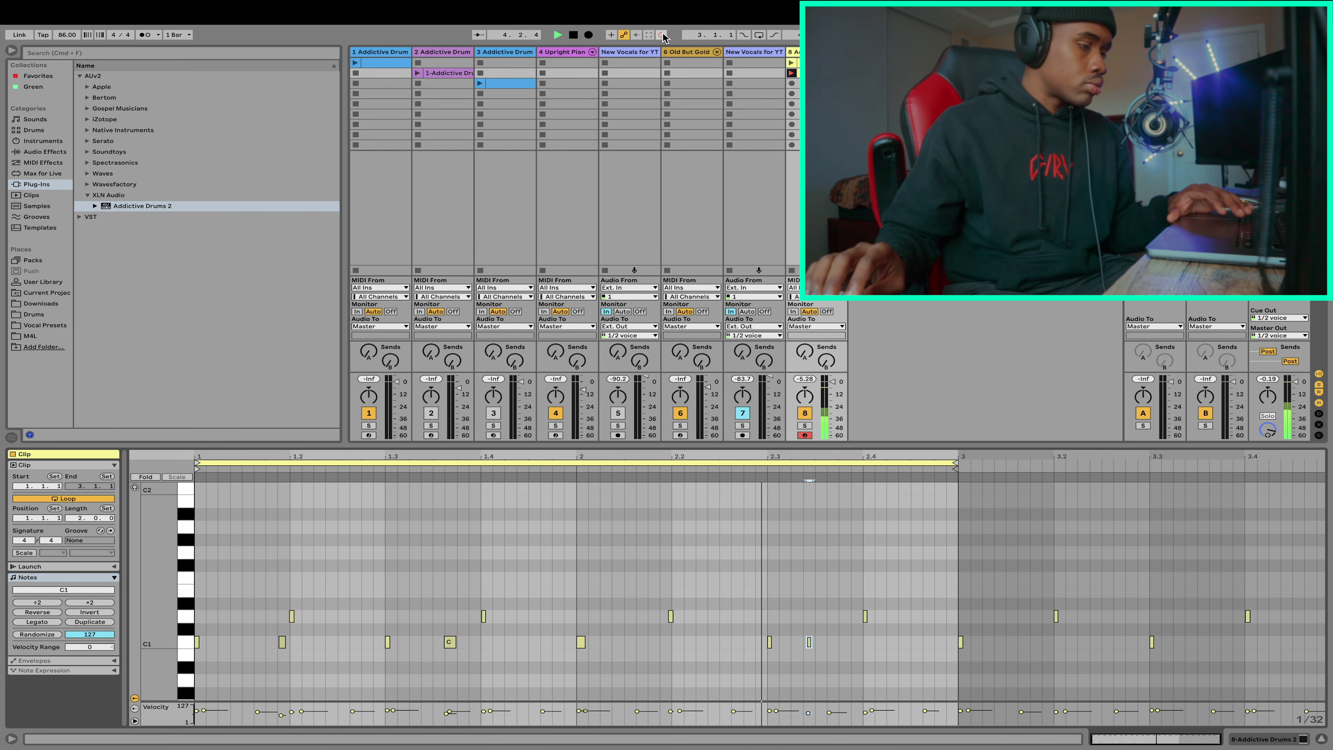
{"action": "left_click", "coordinate": [662, 35]}
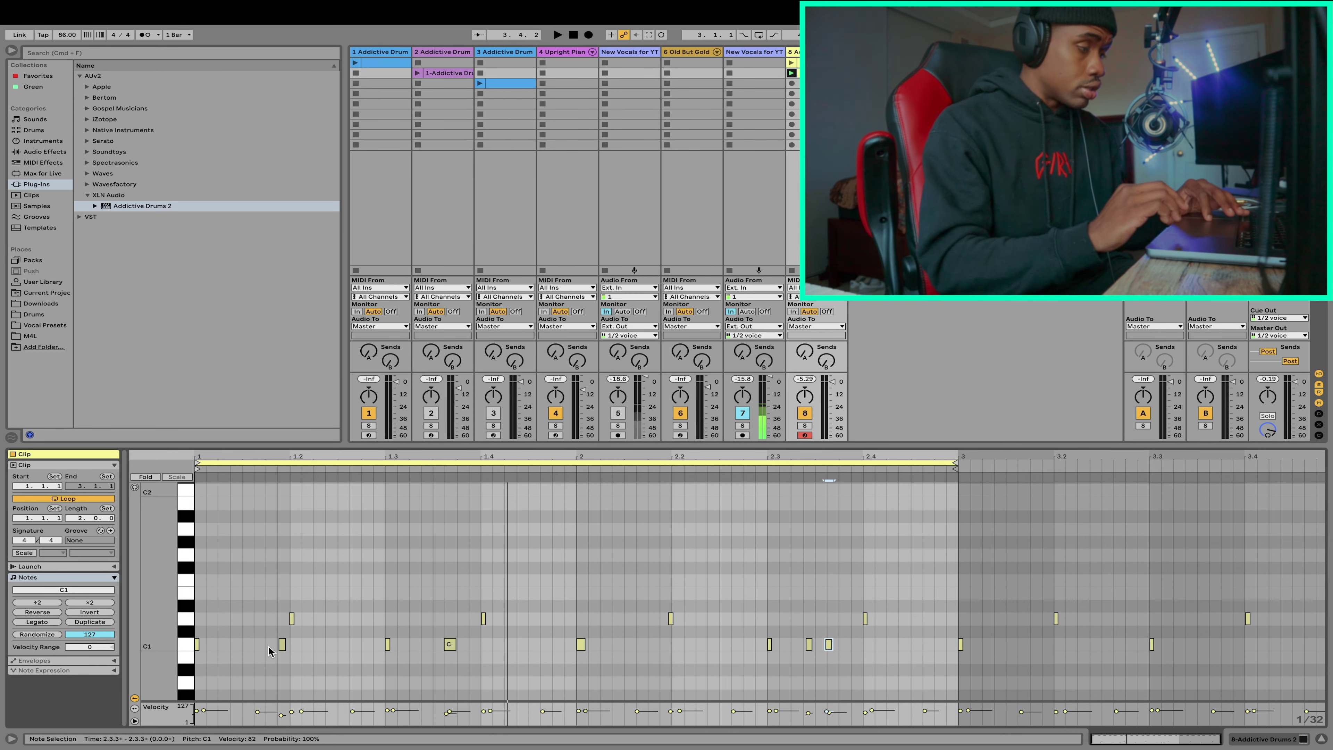
Lower the velocities of the C1 kick notes just before 1.2 and at 2.3.2, setting the latter to 17, and play the loop
{"action": "left_click", "coordinate": [282, 644]}
{"action": "left_click_drag", "start_coordinate": [281, 717], "coordinate": [281, 715]}
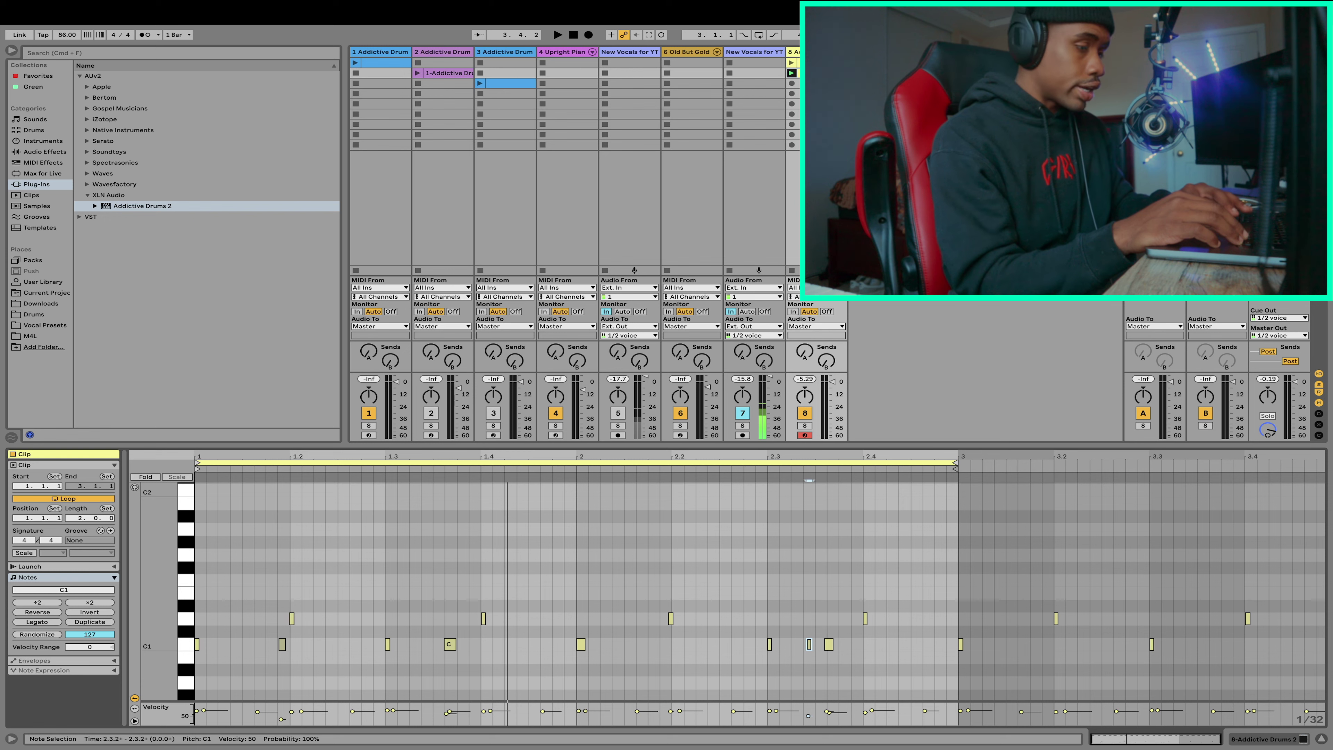
{"action": "key", "text": "space"}
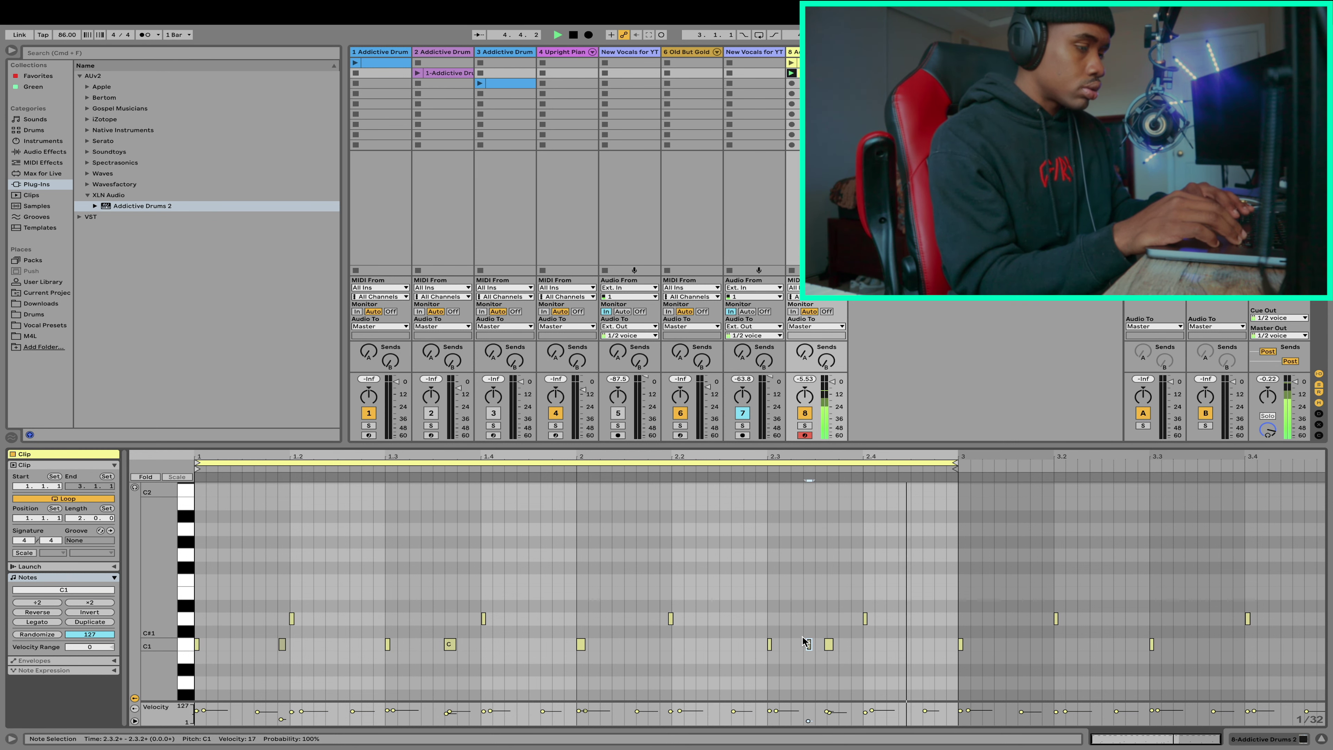
{"action": "key", "text": "space"}
{"action": "scroll", "coordinate": [564, 615], "scroll_direction": "up", "scroll_amount": 2}
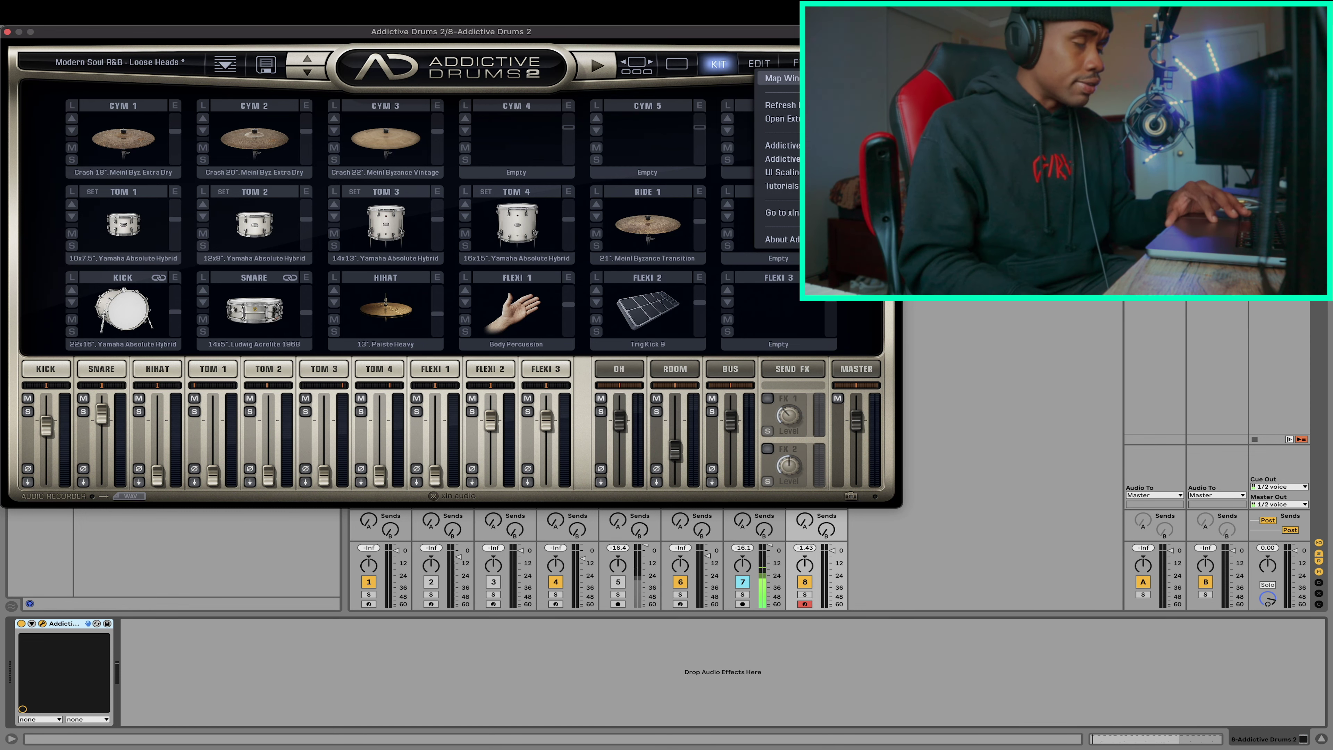
Open Addictive Drums 2's key mapping and audition the Snare Shallow Hit and Snare Open Hit articulations against each other
{"action": "left_click", "coordinate": [781, 78]}
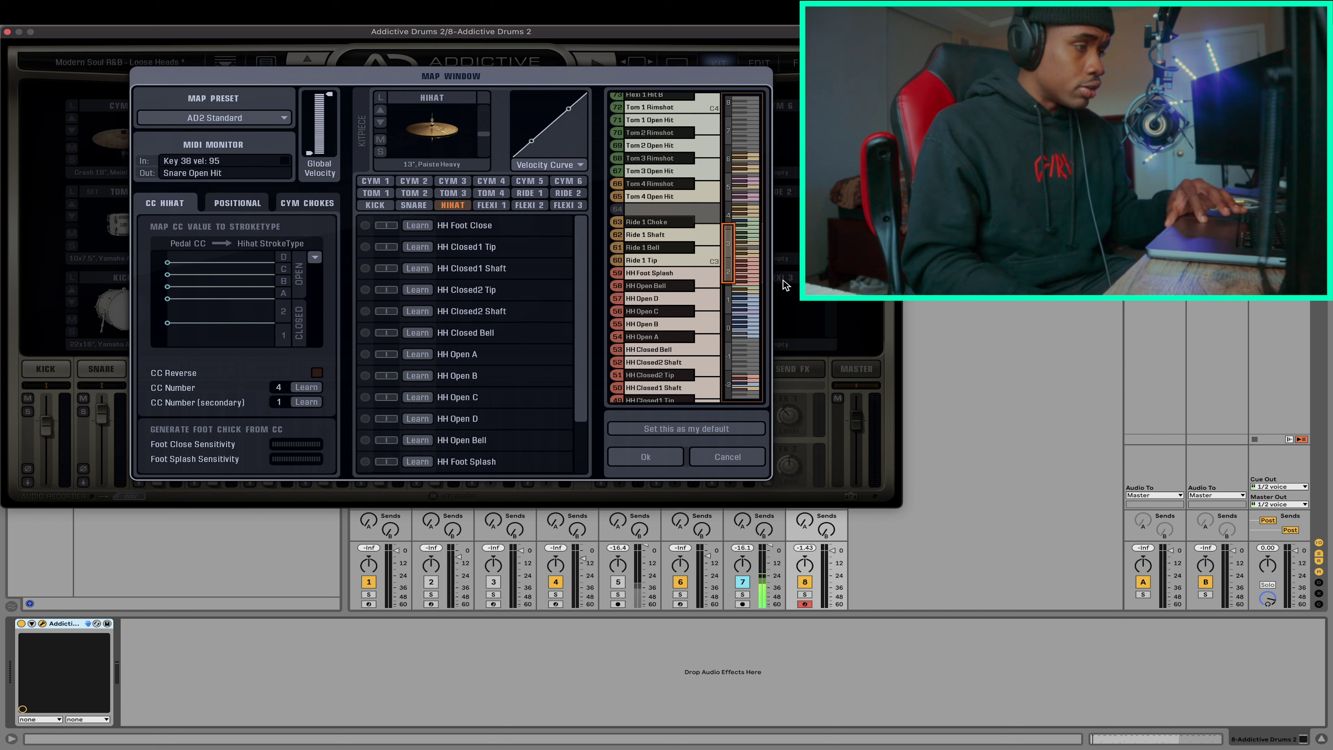
{"action": "left_click", "coordinate": [631, 206]}
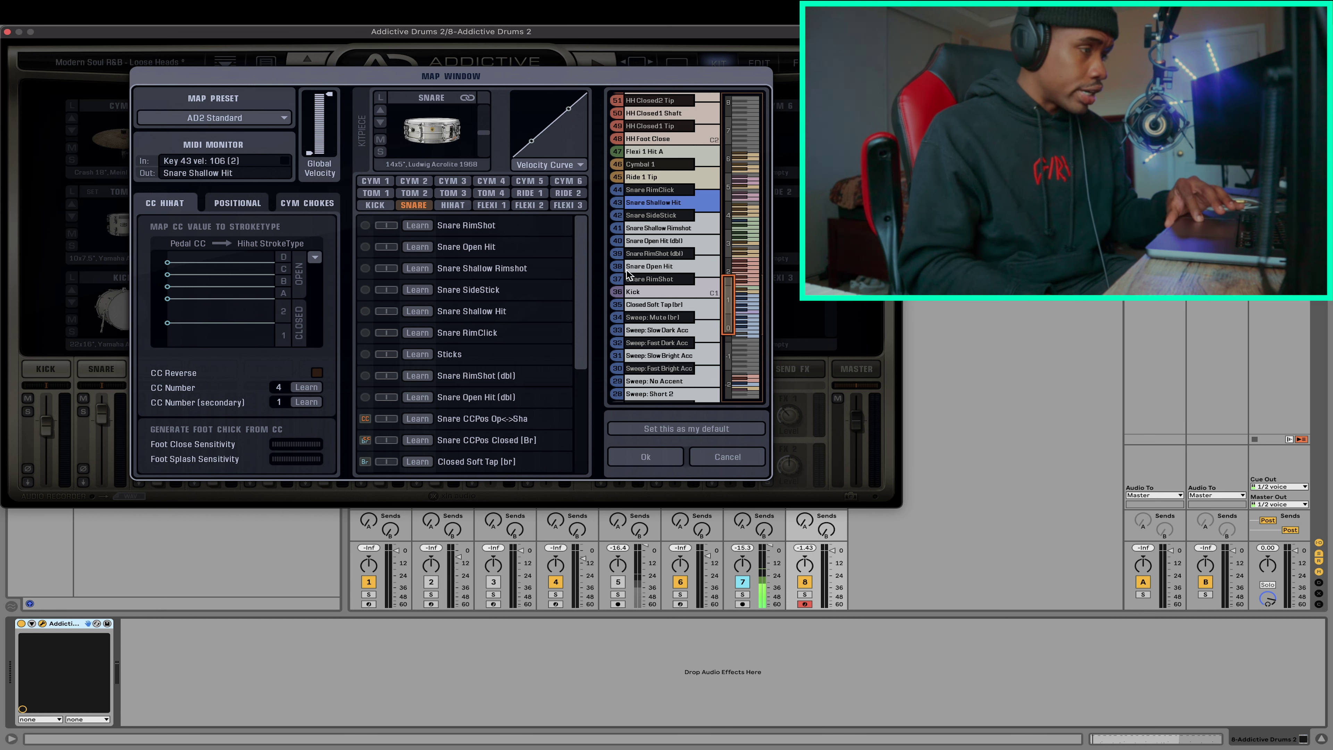
{"action": "left_click", "coordinate": [639, 270]}
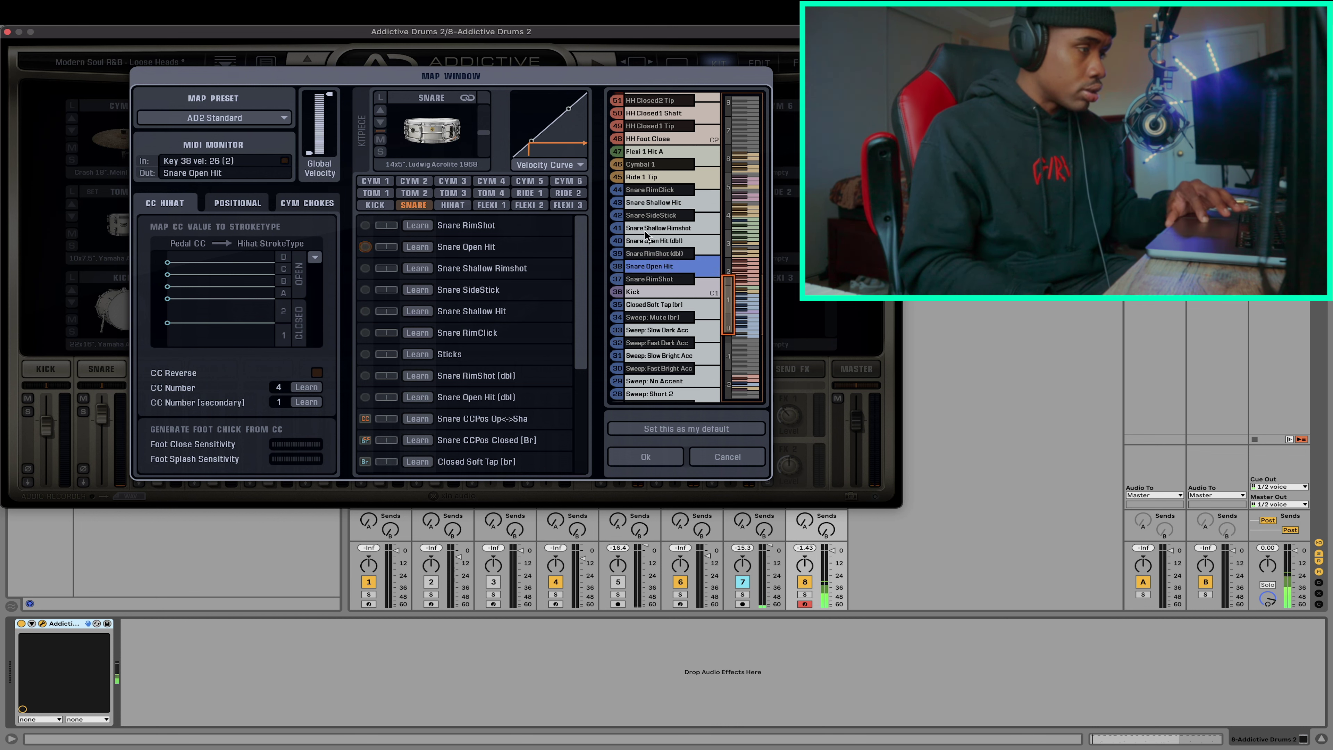
{"action": "left_click", "coordinate": [664, 204]}
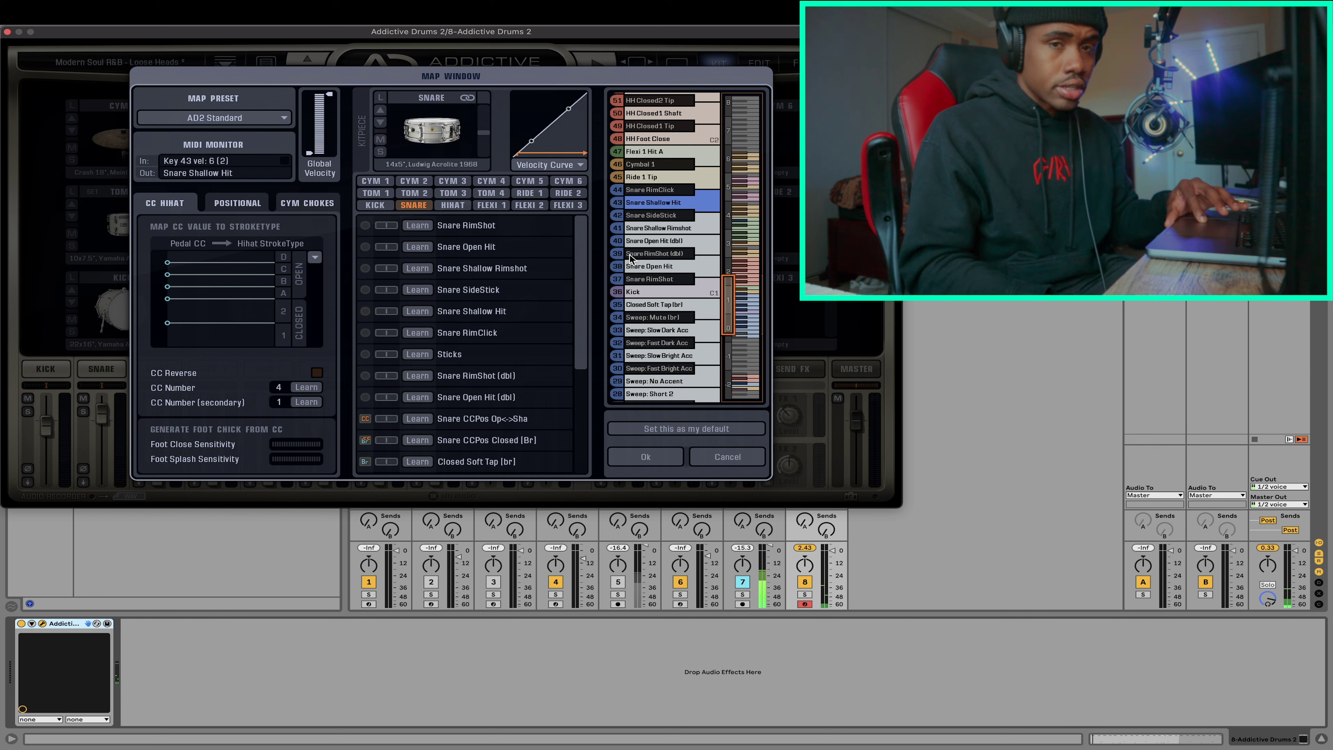
{"action": "left_click", "coordinate": [631, 269]}
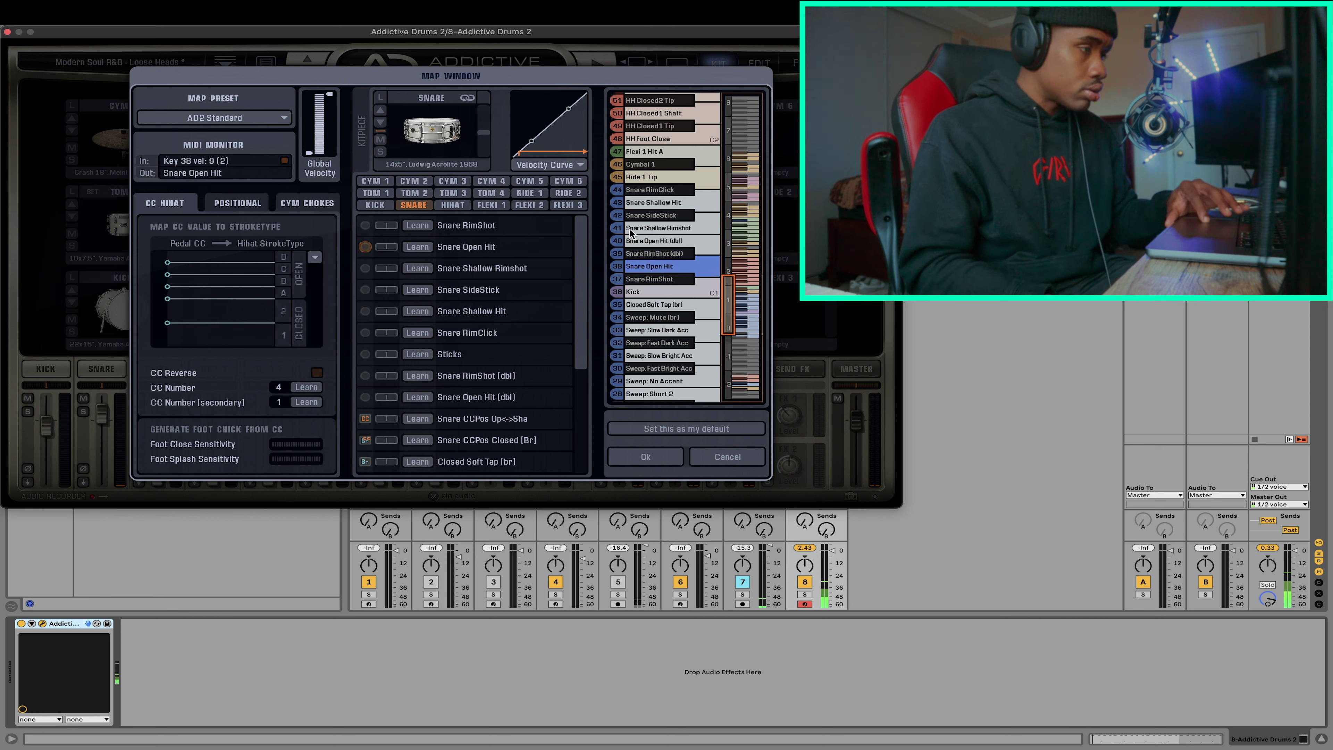
{"action": "left_click", "coordinate": [630, 206]}
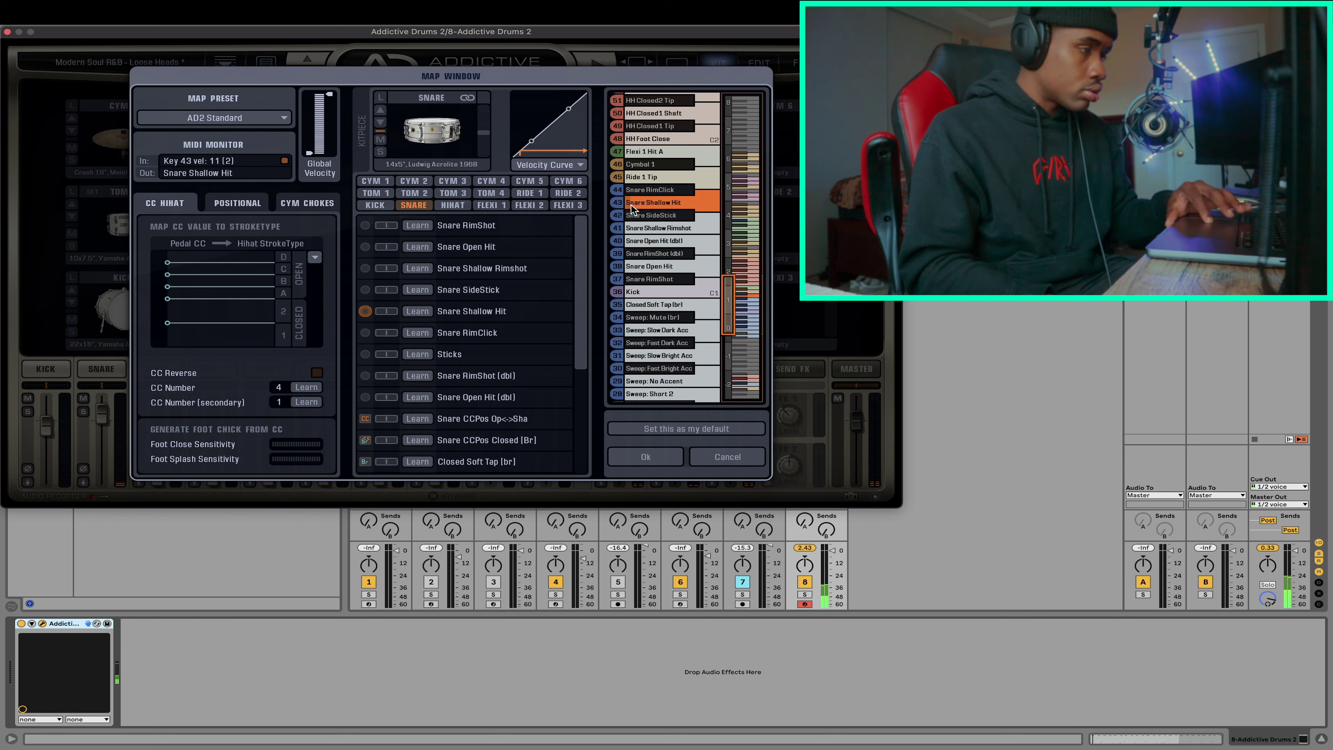
{"action": "left_click", "coordinate": [656, 266]}
{"action": "left_click", "coordinate": [658, 205]}
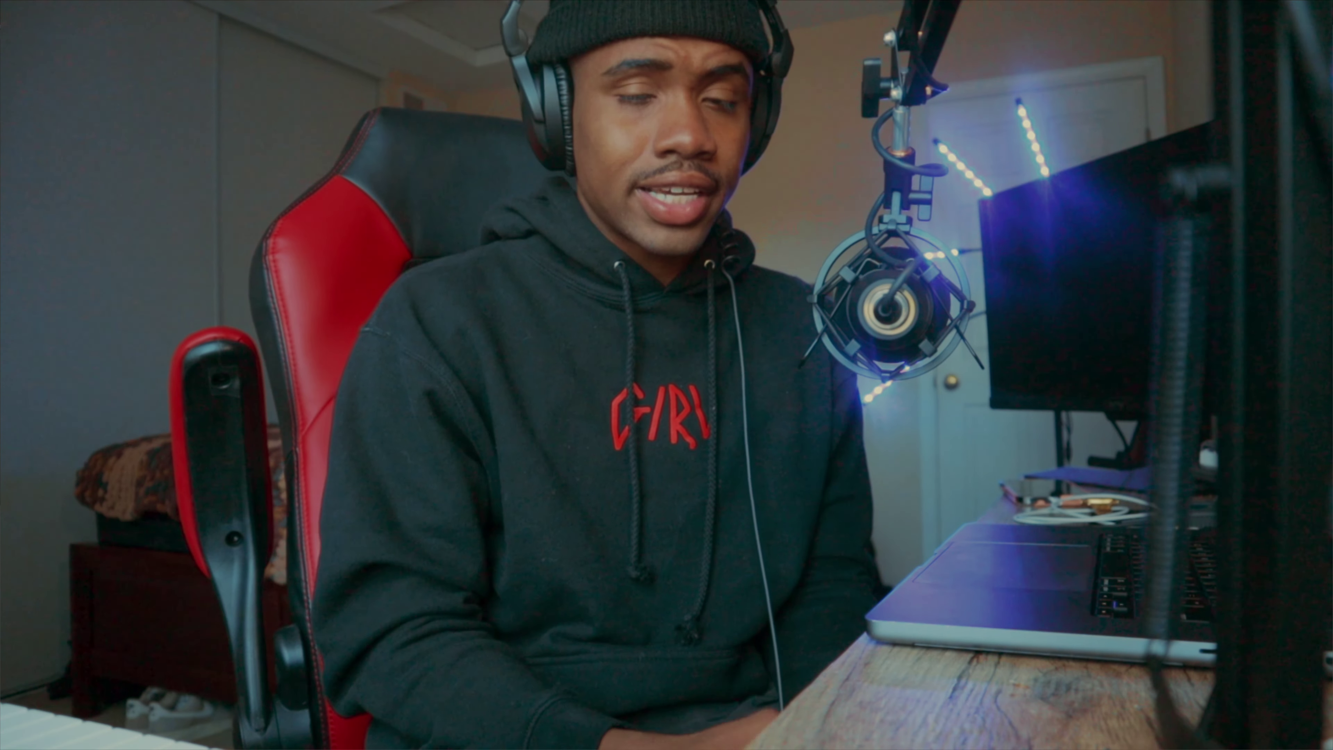